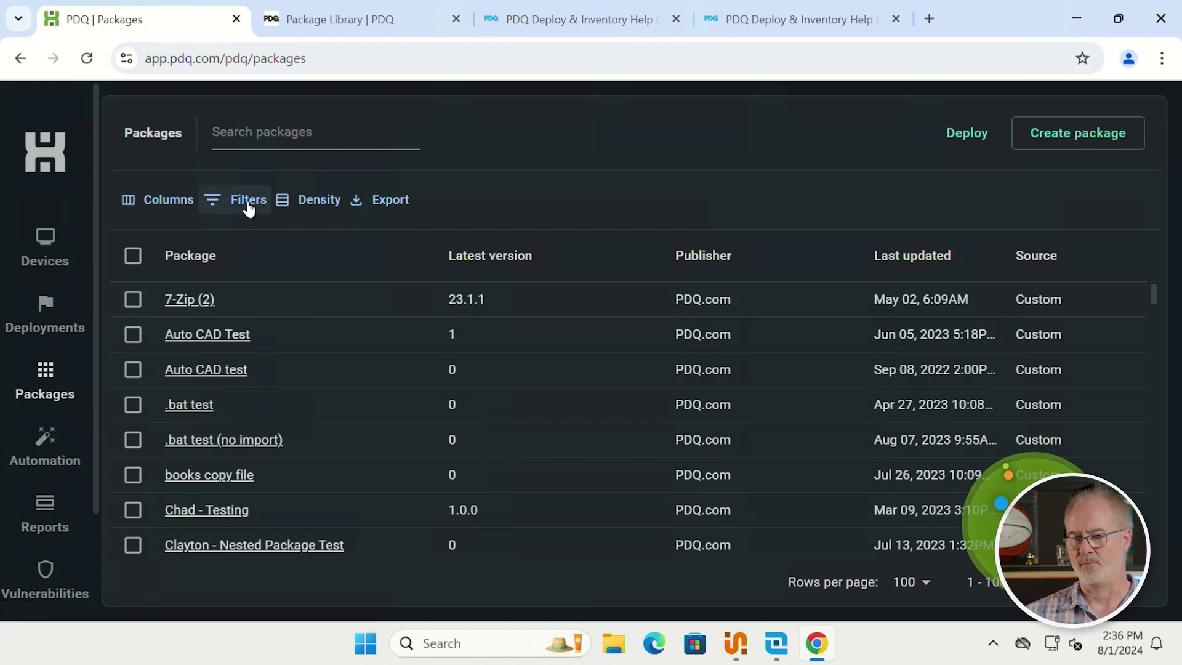
Start a new filter on the PDQ Connect Packages list
{"action": "left_click", "coordinate": [249, 210]}
Filter the package list to packages whose Source contains pdq
{"action": "left_click", "coordinate": [206, 252]}
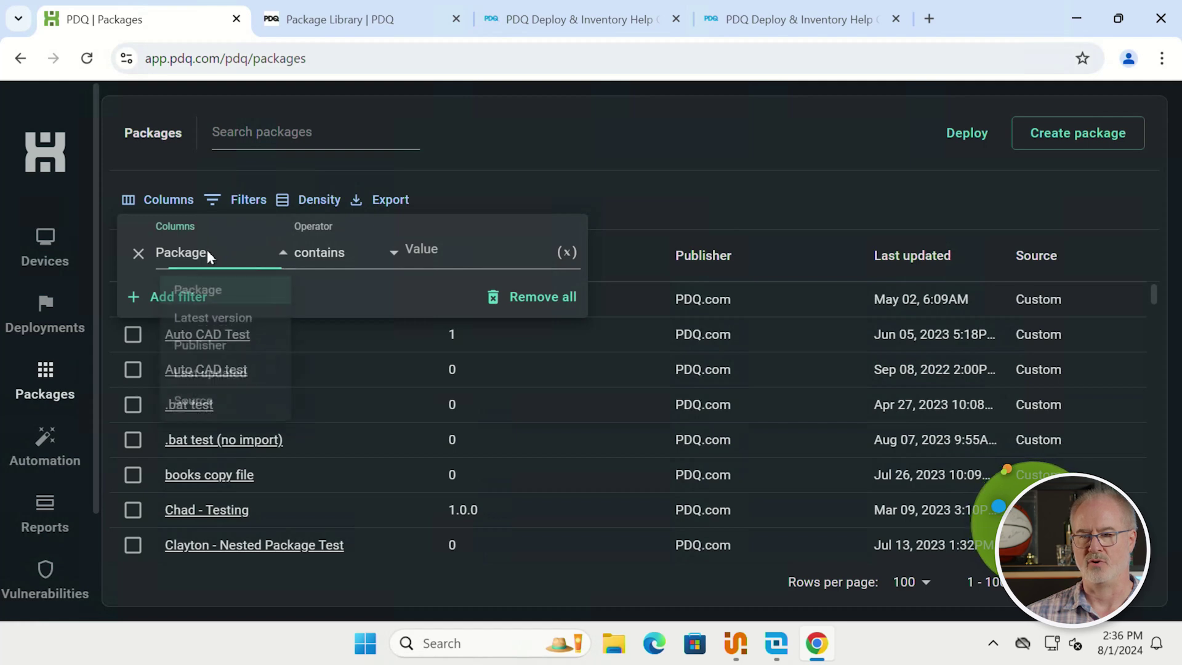
{"action": "left_click", "coordinate": [204, 414]}
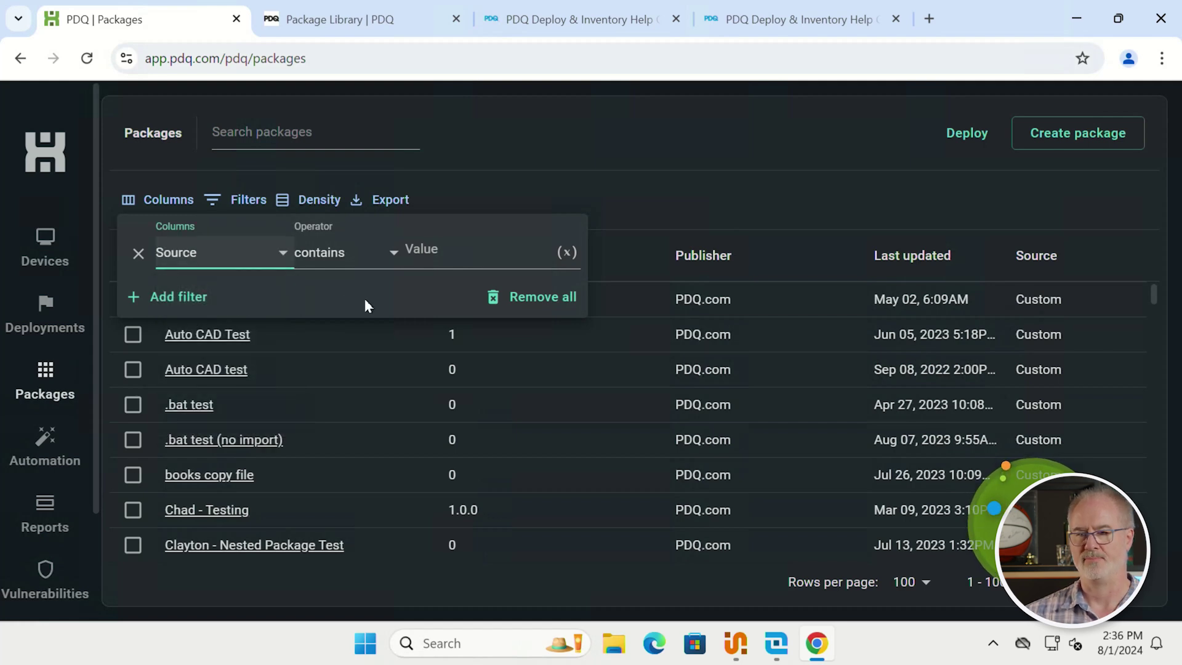
{"action": "left_click", "coordinate": [425, 246]}
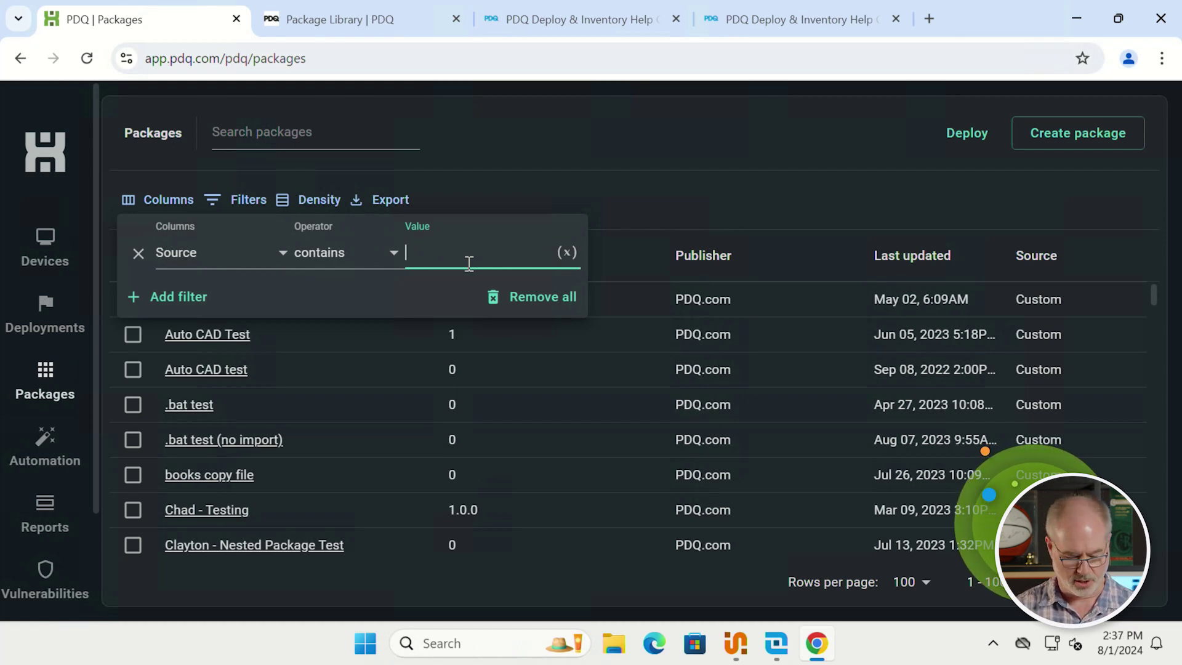
{"action": "type", "text": "pdq"}
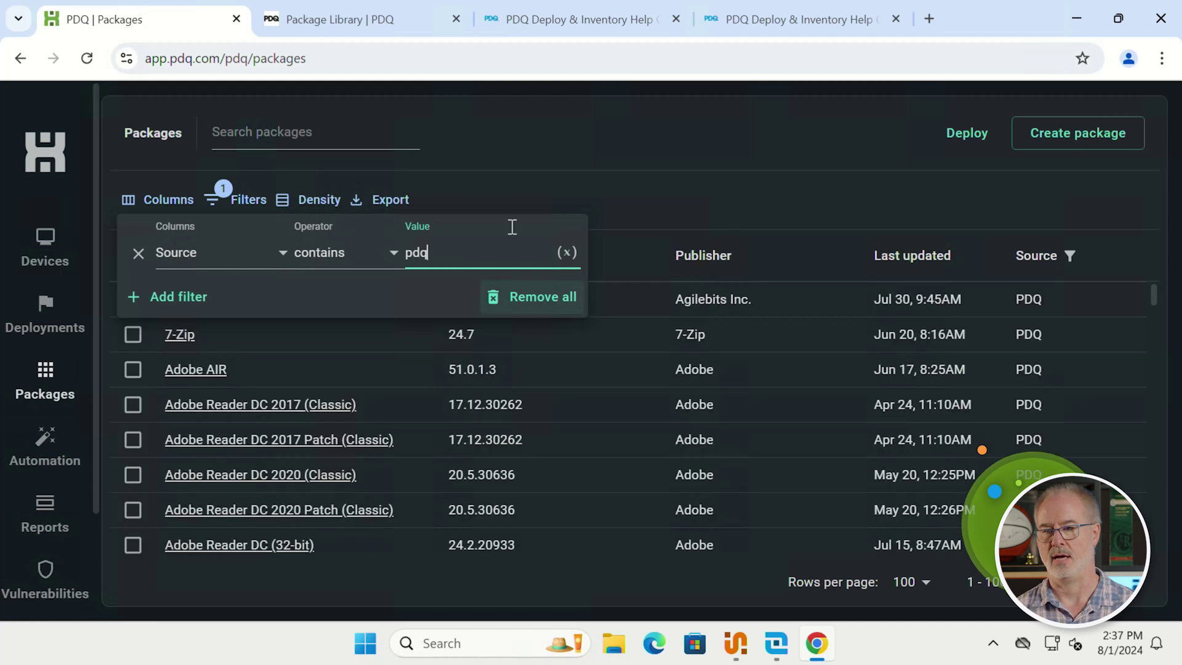
Open the 7-Zip package's 24.7 version from the filtered results
{"action": "left_click", "coordinate": [543, 163]}
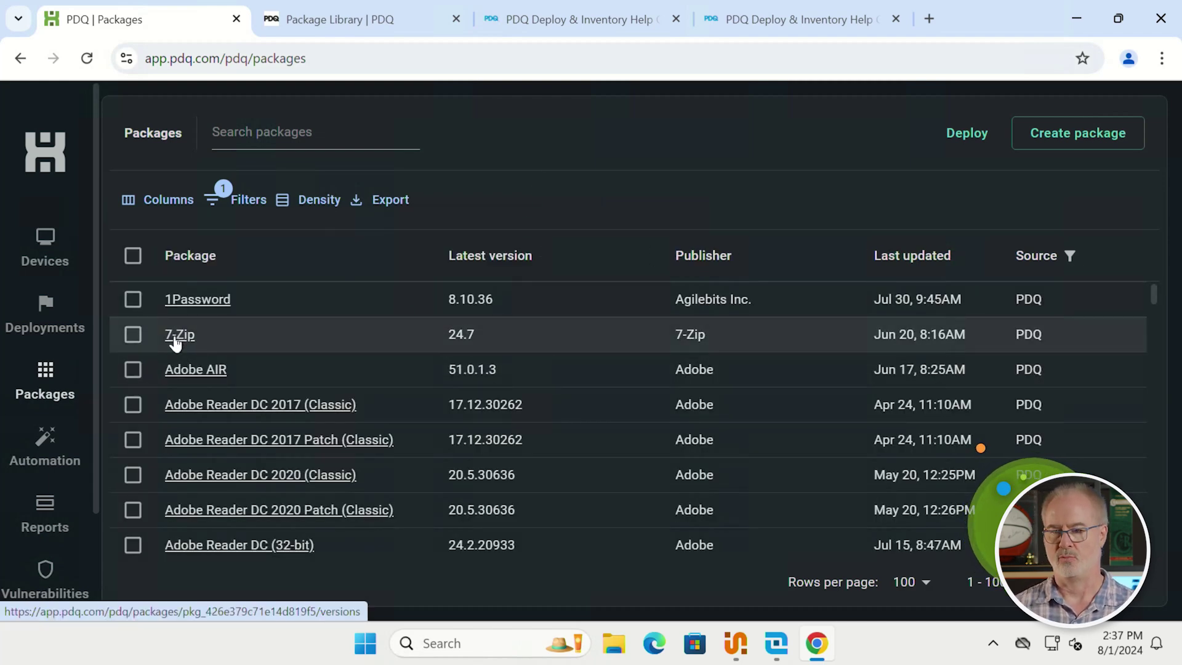
{"action": "left_click", "coordinate": [176, 338]}
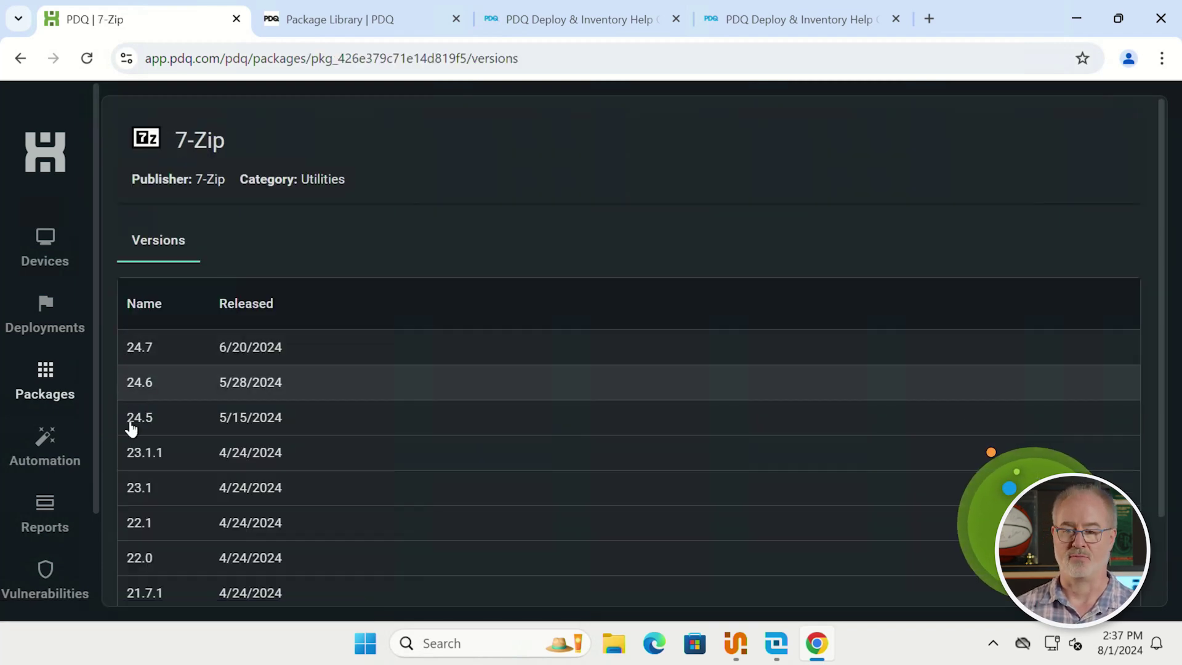
{"action": "left_click", "coordinate": [135, 354]}
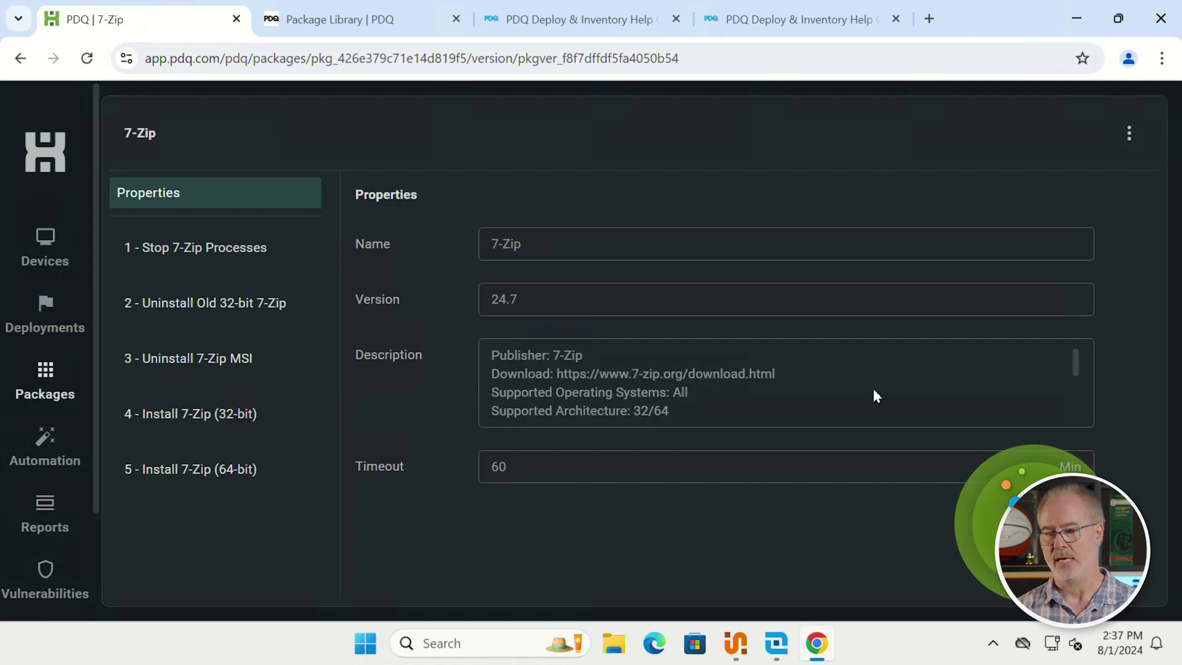
Read the 7-Zip 24.7 description's special notes, then view step 1, Stop 7-Zip Processes
{"action": "scroll", "coordinate": [873, 391], "scroll_direction": "down", "scroll_amount": 3}
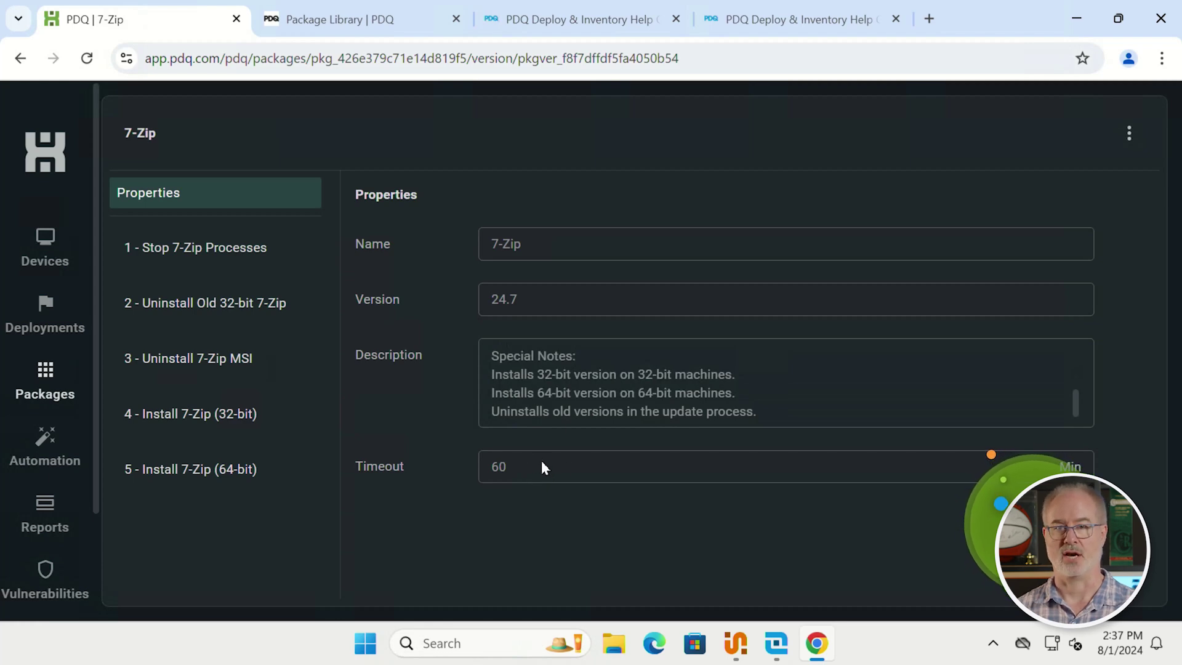
{"action": "left_click", "coordinate": [221, 265]}
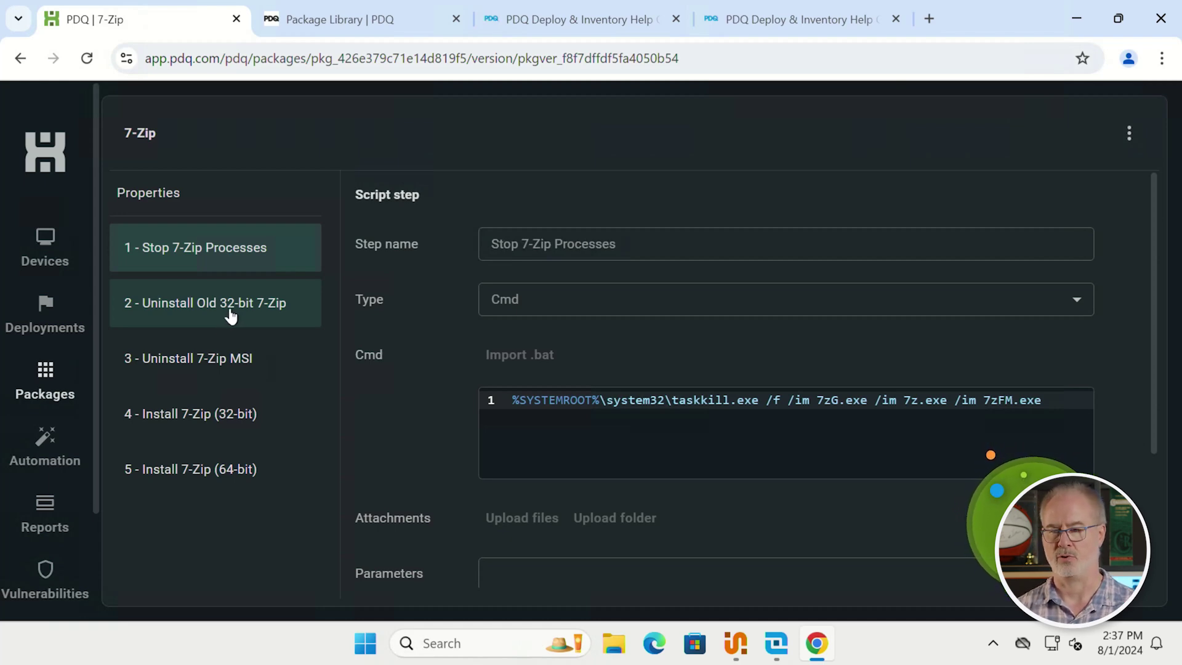
View 7-Zip steps 2 through 5, ending on Install 7-Zip (64-bit) with /S
{"action": "left_click", "coordinate": [228, 309]}
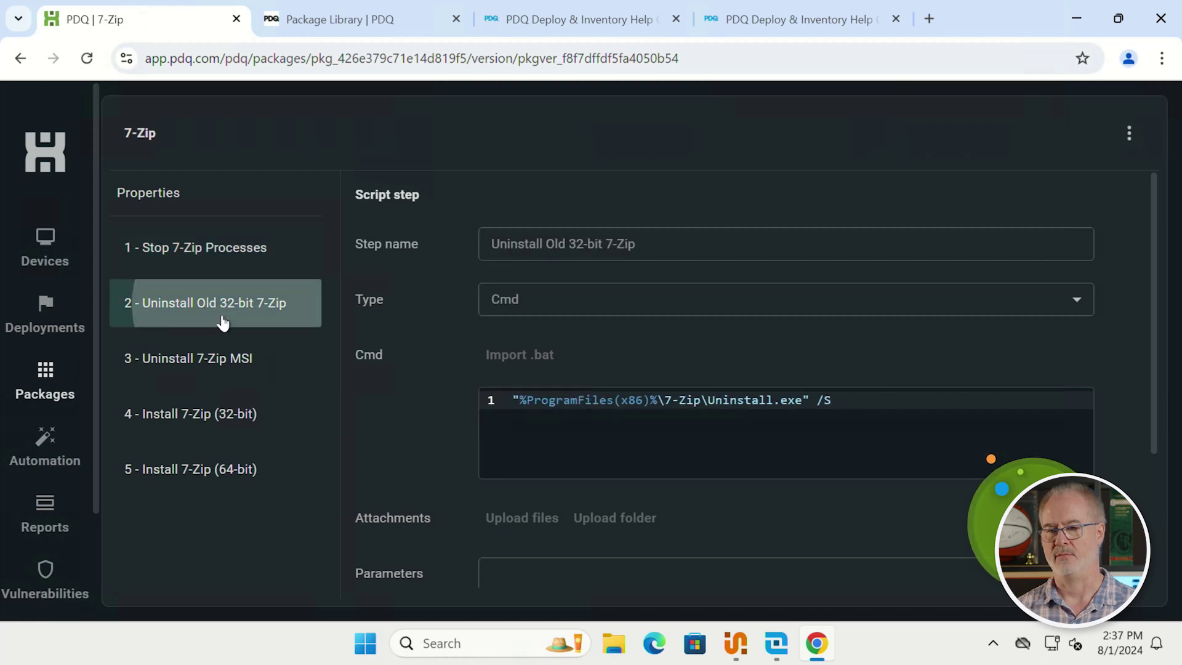
{"action": "left_click", "coordinate": [219, 359]}
{"action": "left_click", "coordinate": [226, 425]}
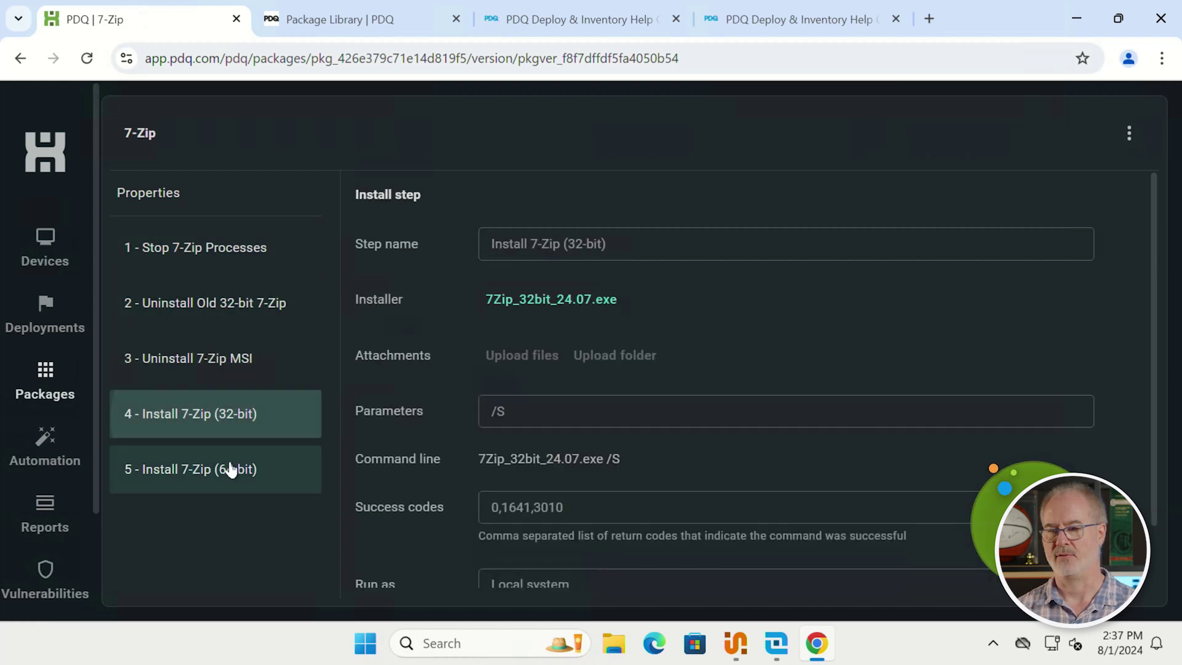
{"action": "left_click", "coordinate": [232, 471]}
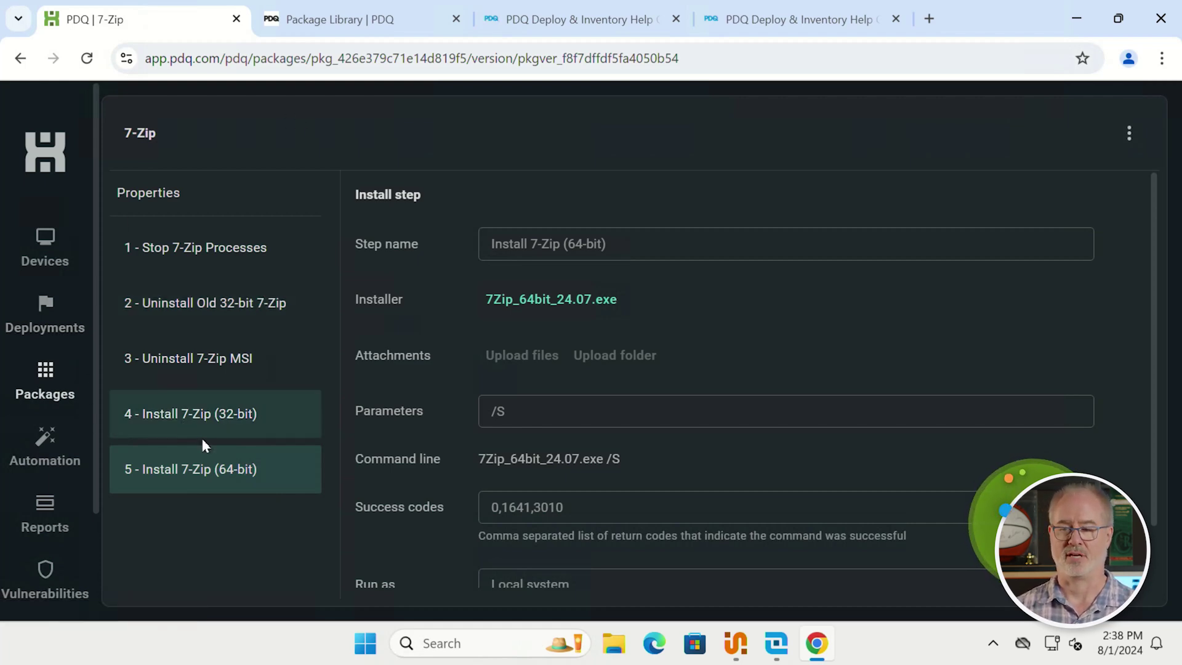
In PDQ Deploy, expand the Package Library to show its categories with counts
{"action": "left_click", "coordinate": [736, 647]}
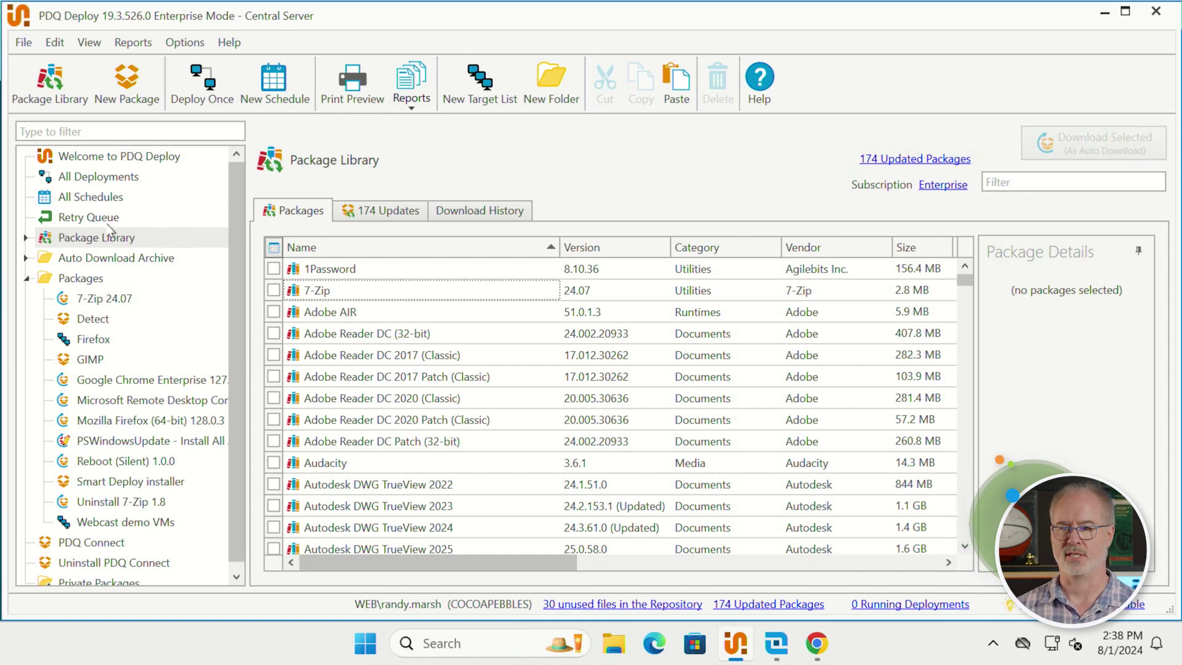
{"action": "left_click", "coordinate": [90, 241]}
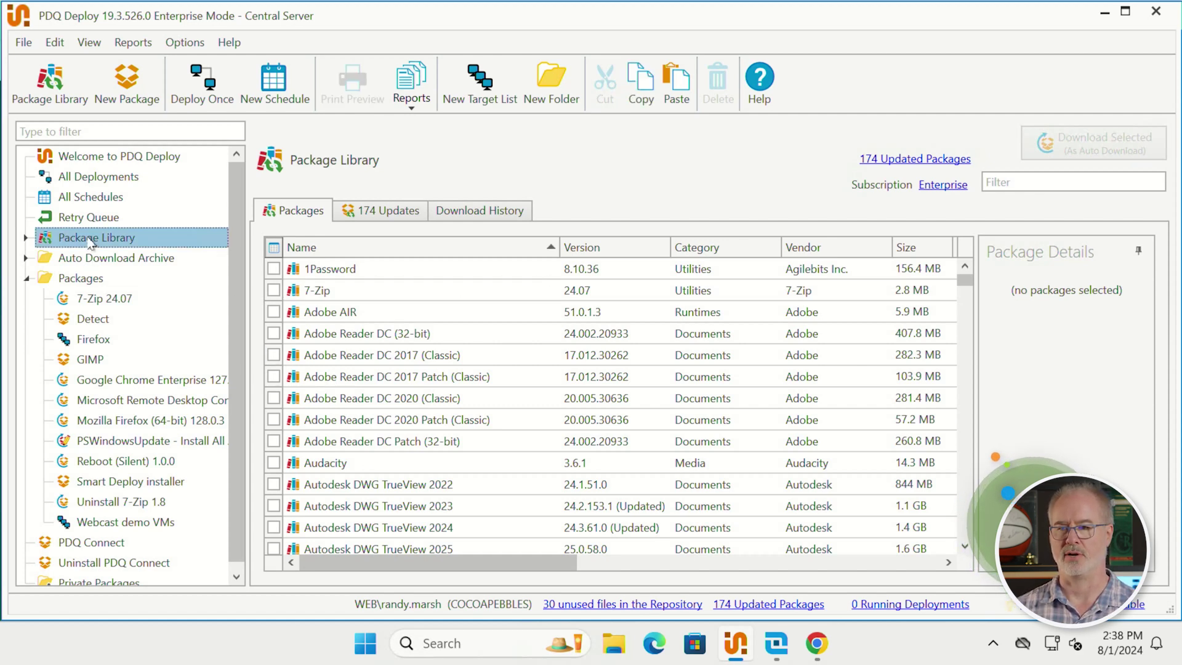
{"action": "right_click", "coordinate": [27, 240]}
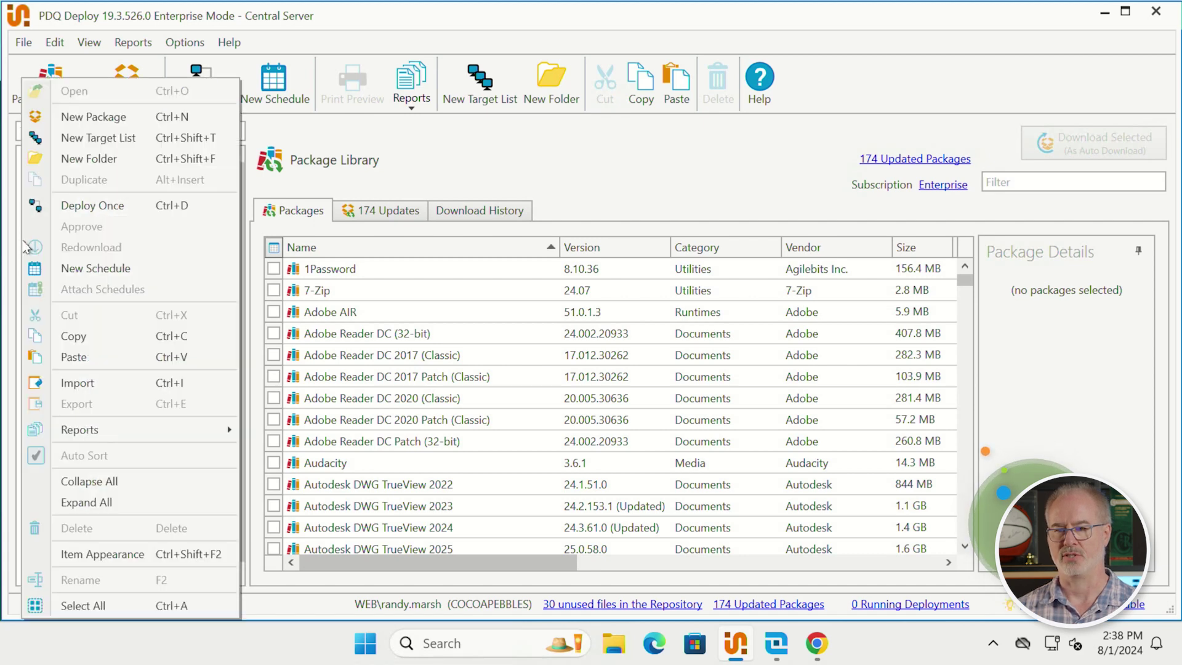
{"action": "left_click", "coordinate": [68, 500]}
{"action": "left_click", "coordinate": [103, 259]}
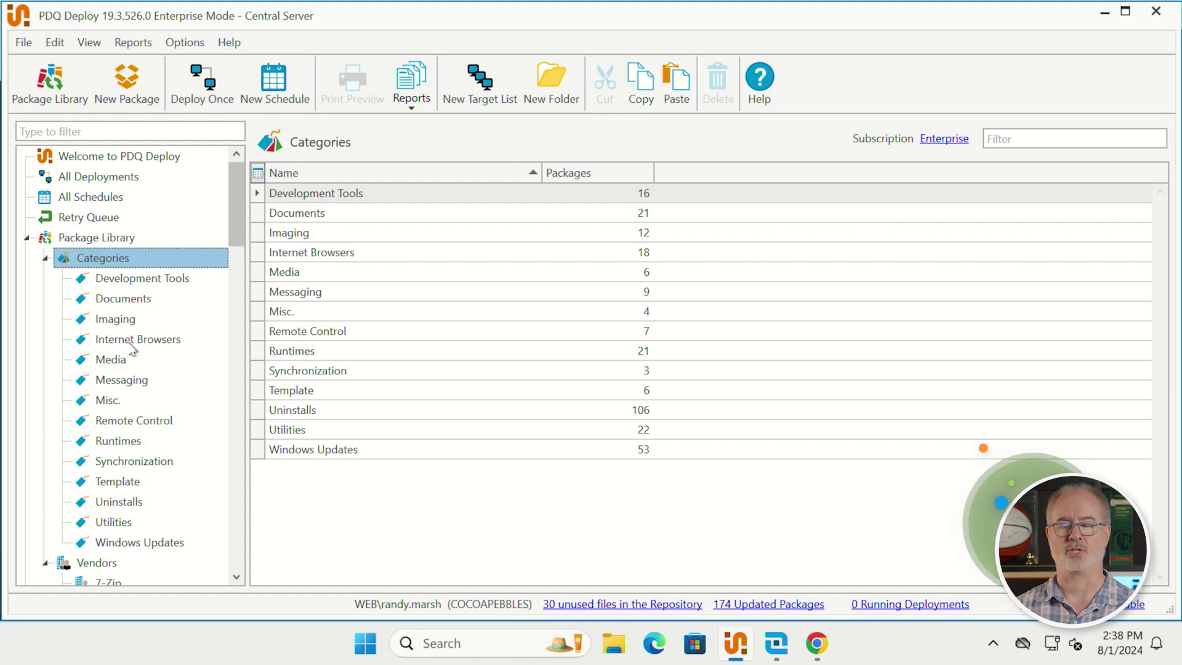
Browse Misc., Internet Browsers and Utilities, view 7-Zip's details, then collapse Vendors and Categories
{"action": "left_click", "coordinate": [116, 402]}
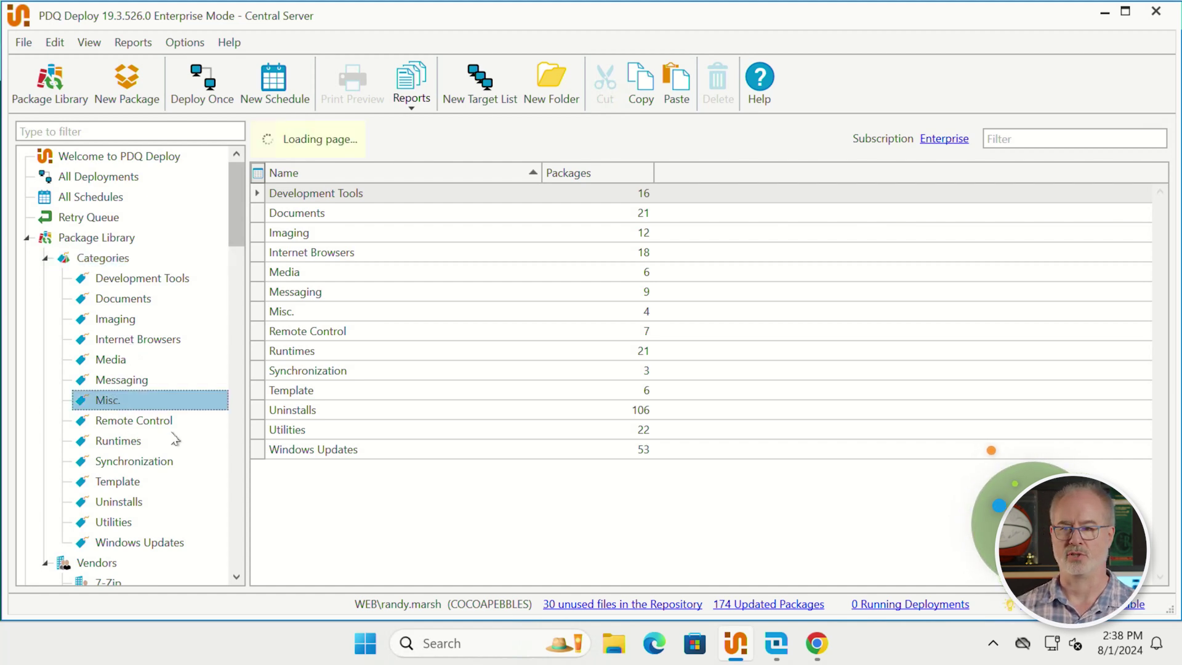
{"action": "left_click", "coordinate": [123, 339]}
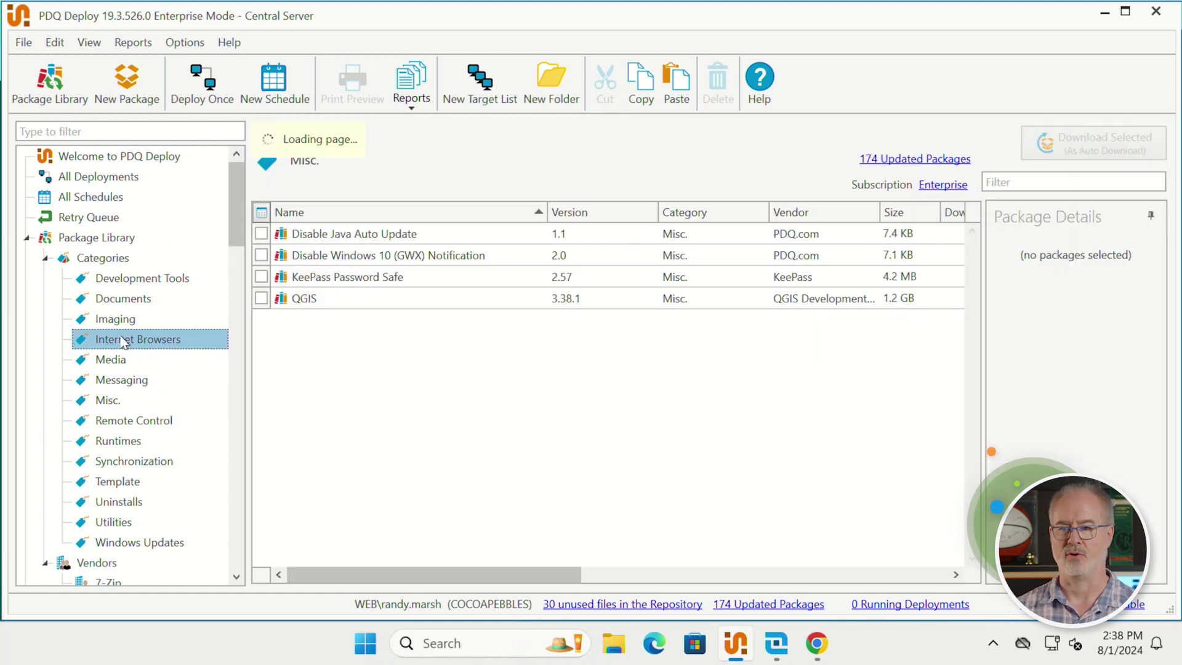
{"action": "left_click", "coordinate": [120, 522]}
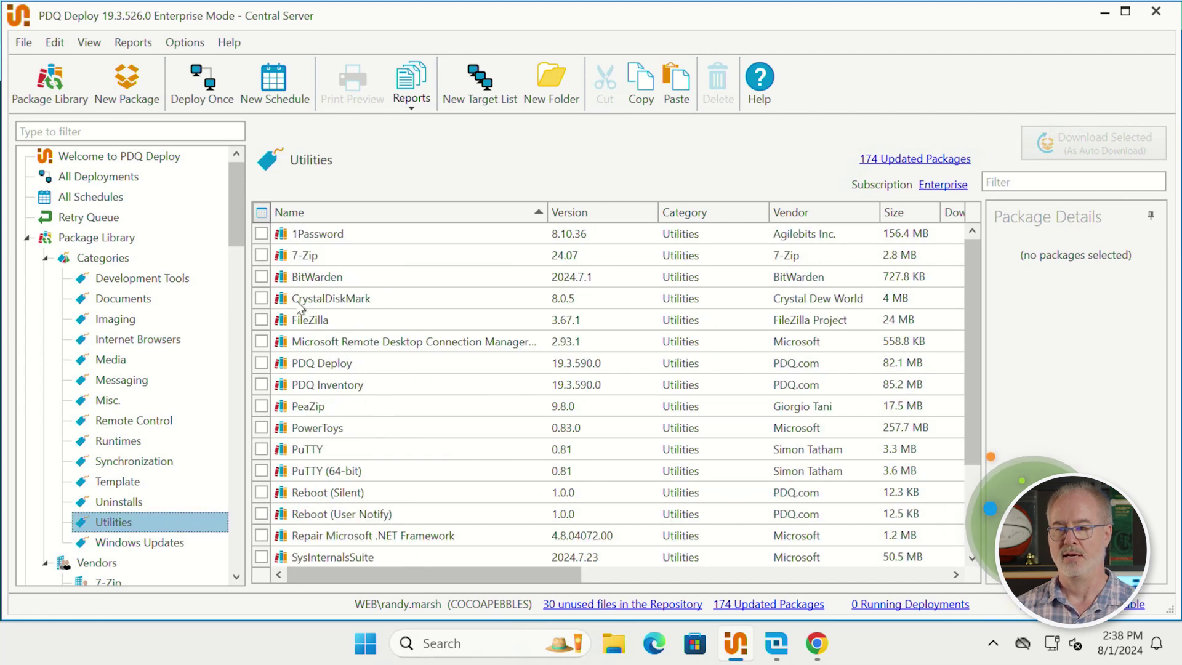
{"action": "left_click", "coordinate": [311, 255]}
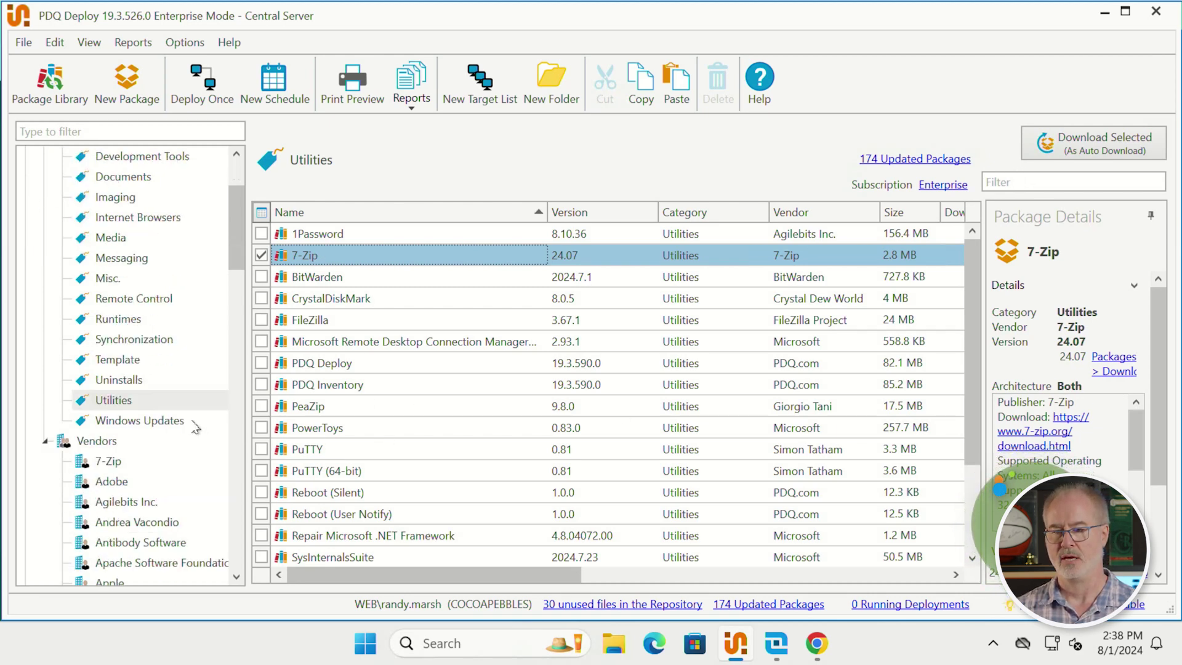
{"action": "scroll", "coordinate": [196, 426], "scroll_direction": "down", "scroll_amount": 1}
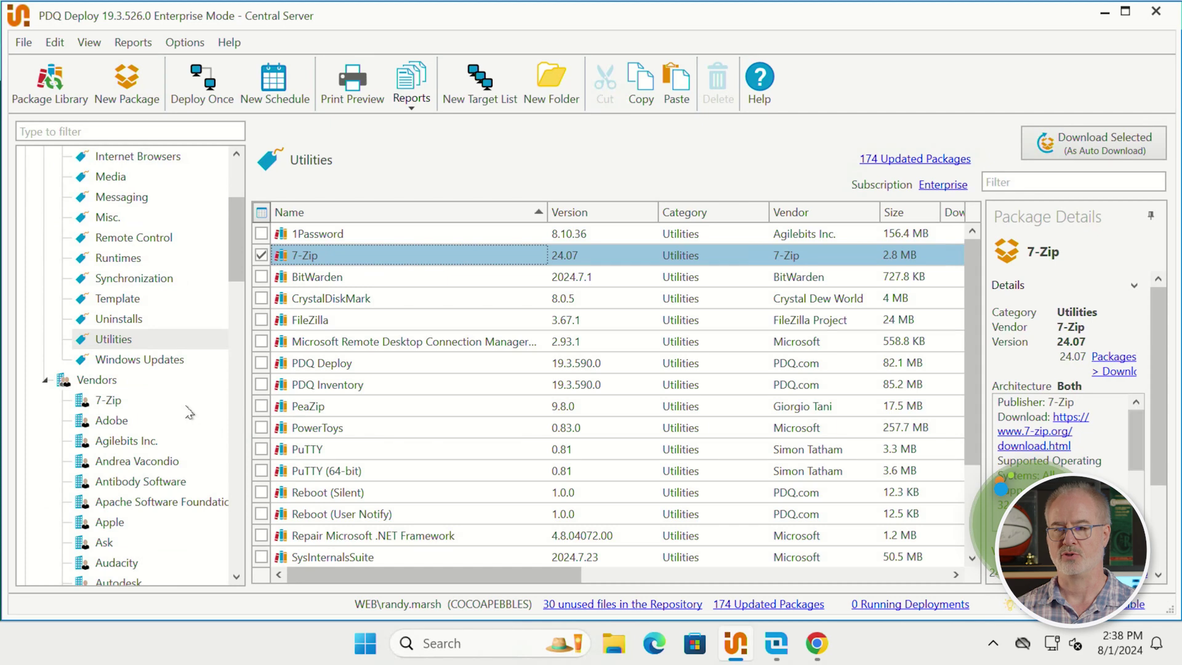
{"action": "left_click", "coordinate": [48, 382]}
{"action": "scroll", "coordinate": [126, 323], "scroll_direction": "up", "scroll_amount": 3}
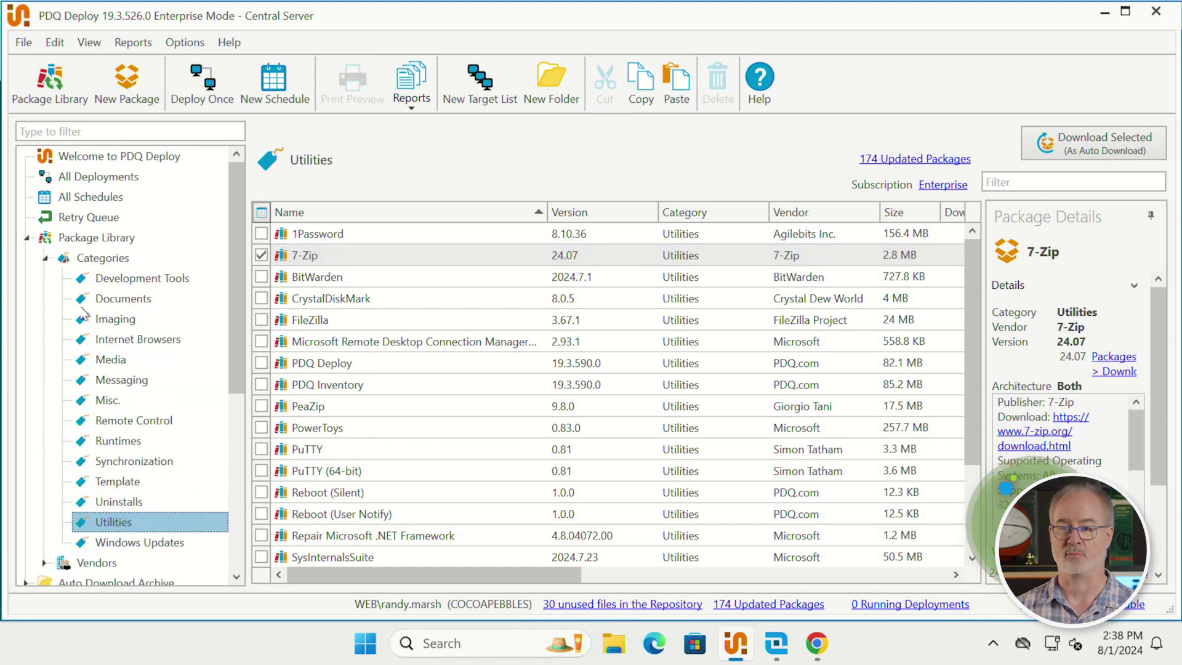
{"action": "left_click", "coordinate": [45, 259]}
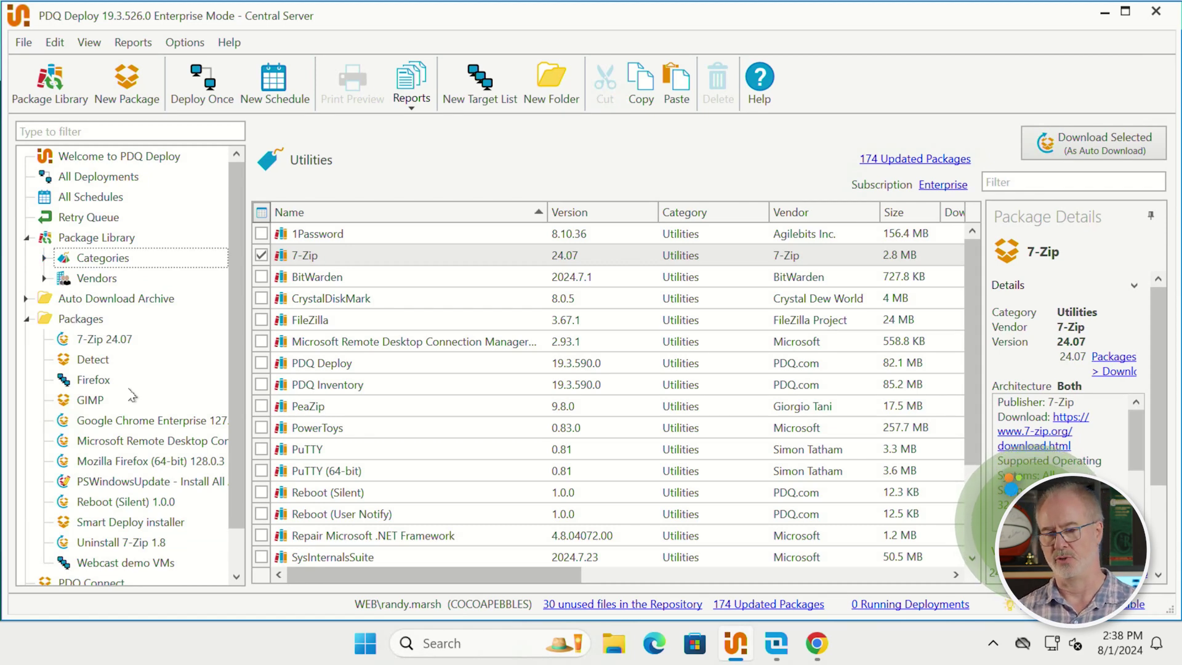
Check 7-Zip 24.07 and Detect under Packages, then open 7-Zip 24.07 in the package editor
{"action": "left_click", "coordinate": [103, 341]}
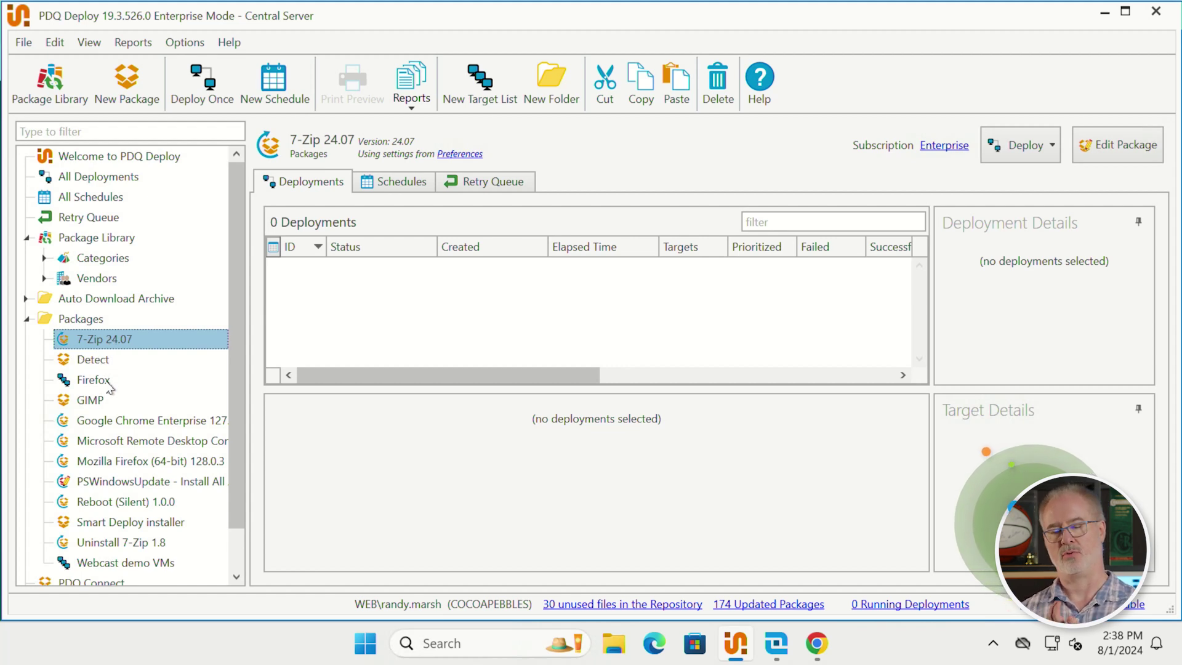
{"action": "left_click", "coordinate": [100, 364]}
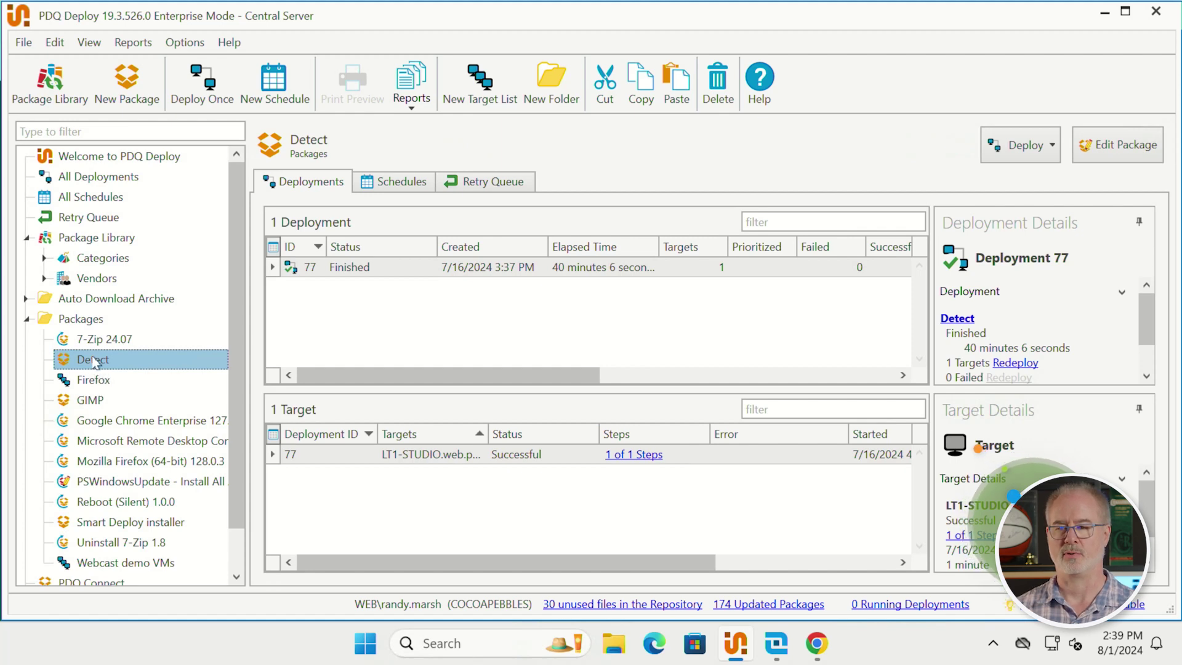
{"action": "left_click", "coordinate": [98, 342]}
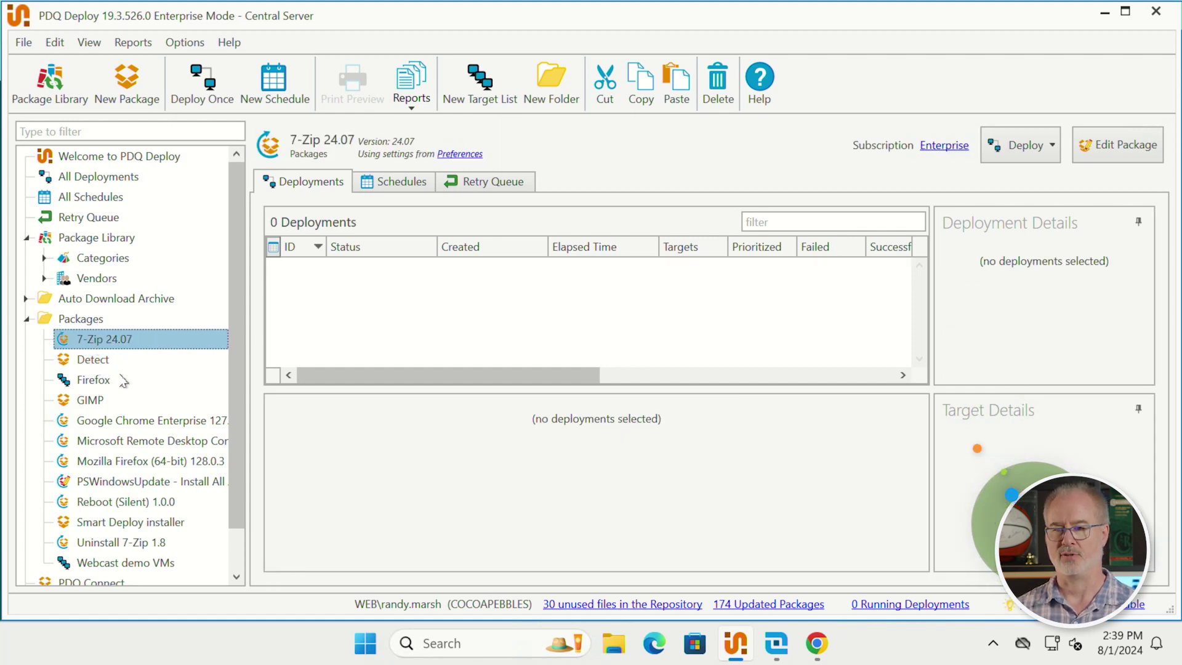
{"action": "double_click", "coordinate": [99, 340]}
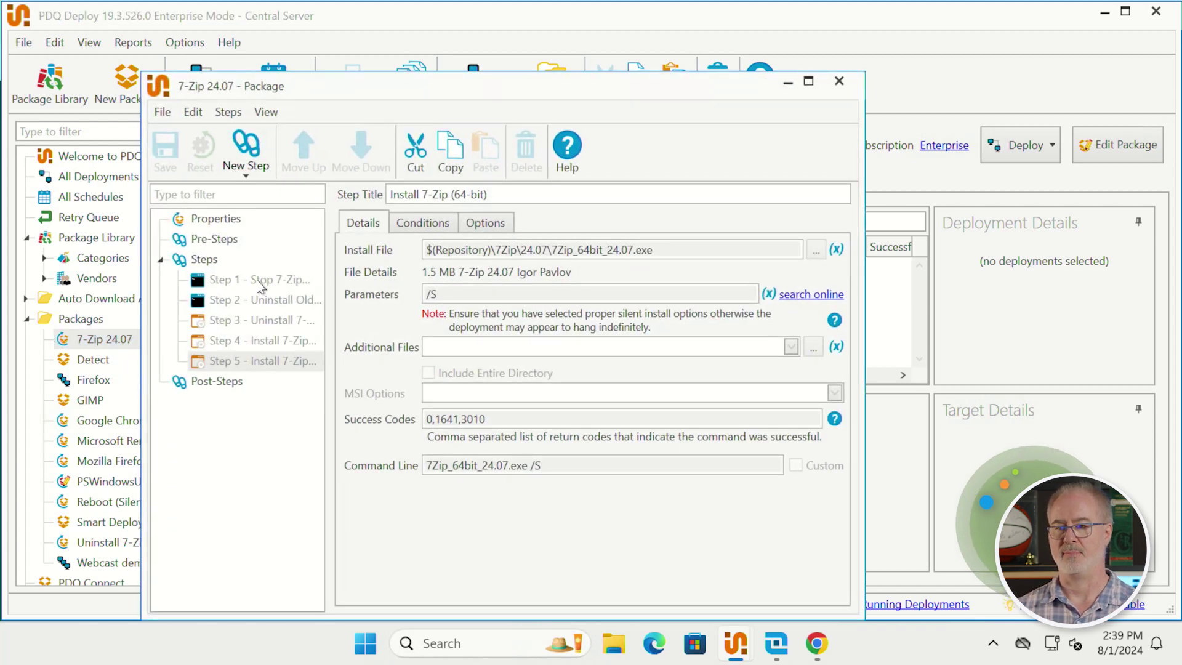
Review the package's five steps, from Stop 7-Zip Processes to Install 7-Zip (64-bit)
{"action": "mouse_move", "coordinate": [262, 287]}
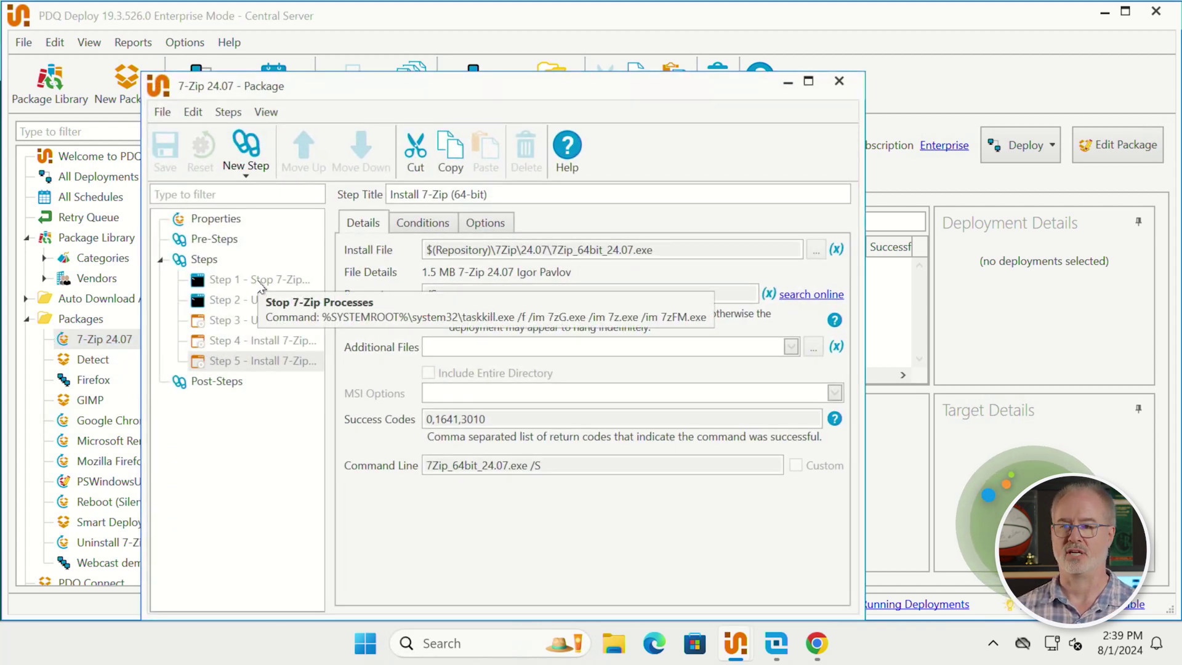
{"action": "left_click", "coordinate": [261, 282]}
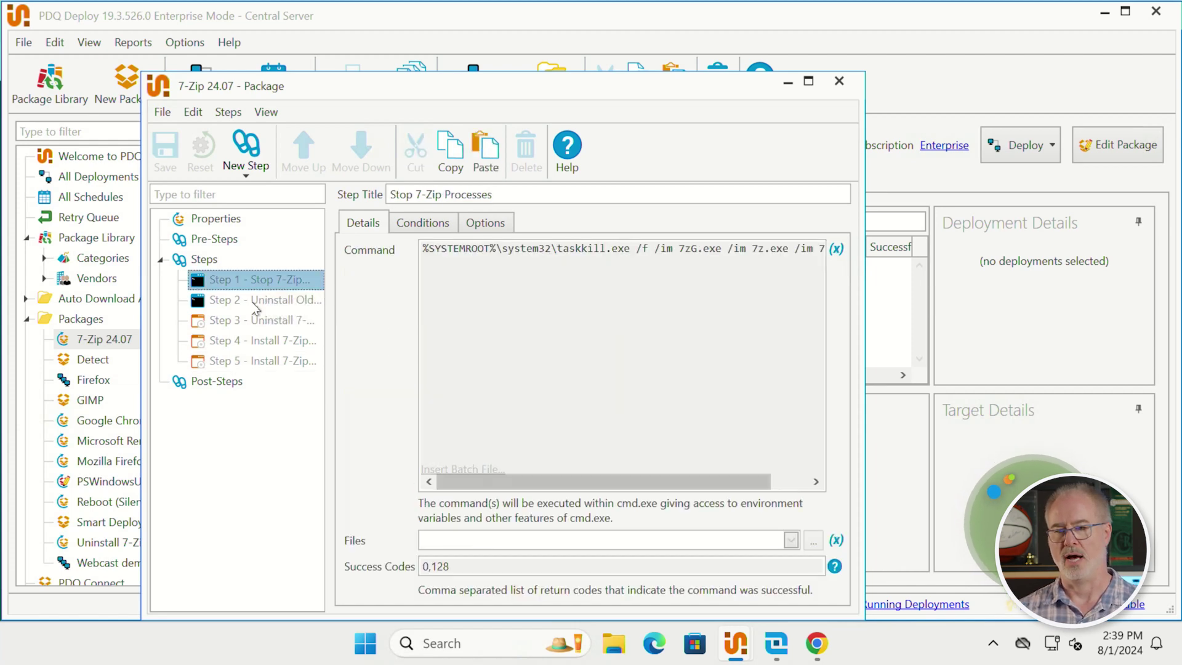
{"action": "left_click", "coordinate": [256, 302]}
{"action": "left_click", "coordinate": [257, 321]}
{"action": "left_click", "coordinate": [259, 341]}
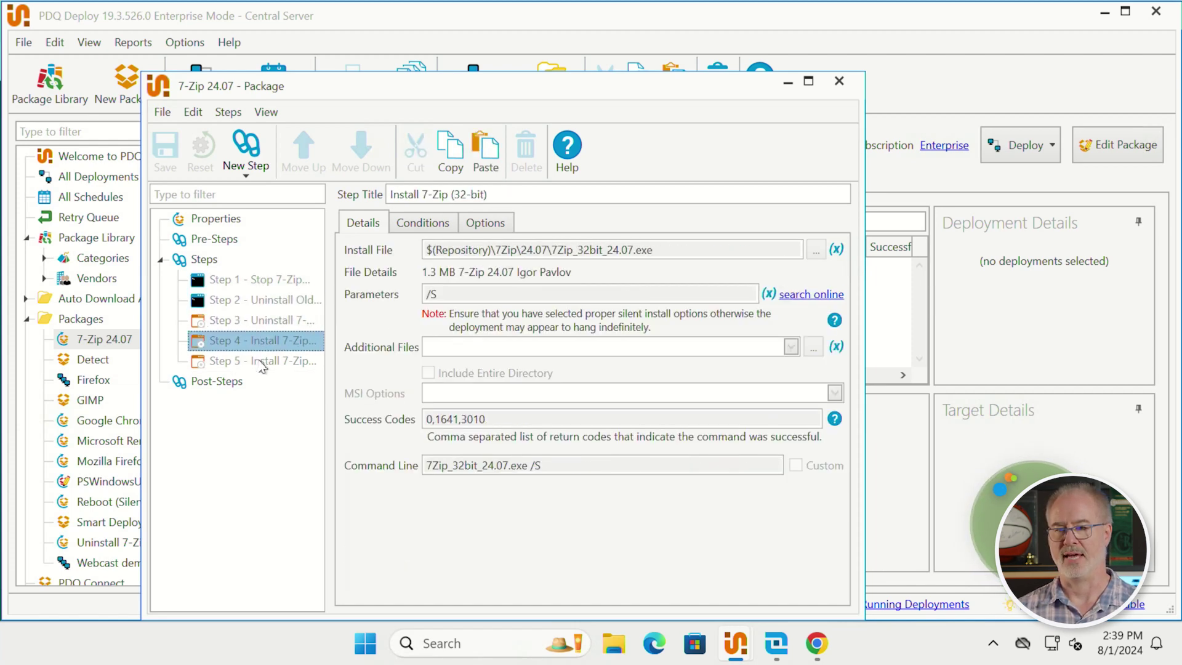
{"action": "left_click", "coordinate": [266, 362]}
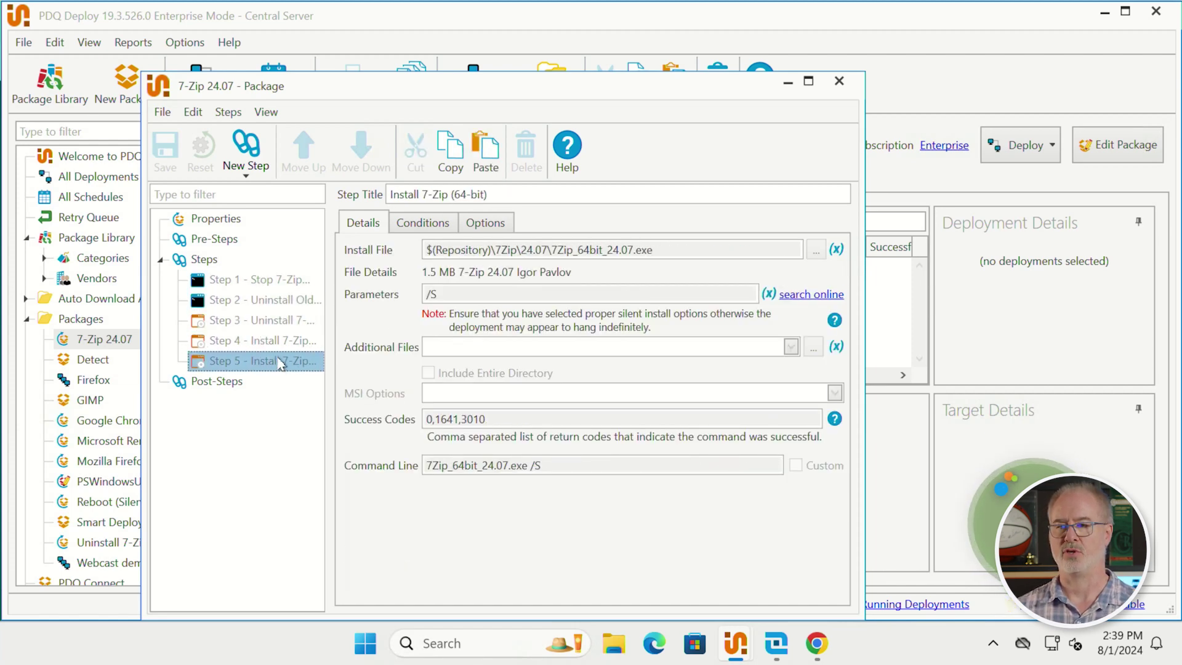
Go through the five steps again, close the package window, and return to PDQ Connect
{"action": "left_click", "coordinate": [251, 282]}
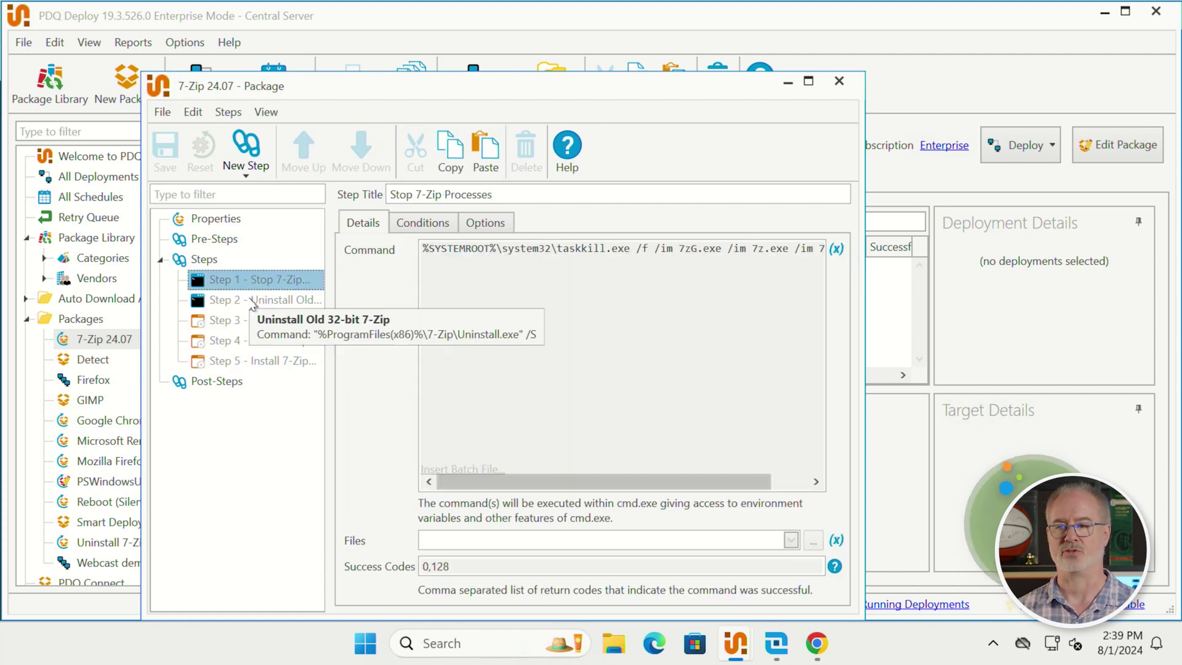
{"action": "left_click", "coordinate": [253, 304]}
{"action": "left_click", "coordinate": [257, 323]}
{"action": "left_click", "coordinate": [259, 341]}
{"action": "left_click", "coordinate": [271, 362]}
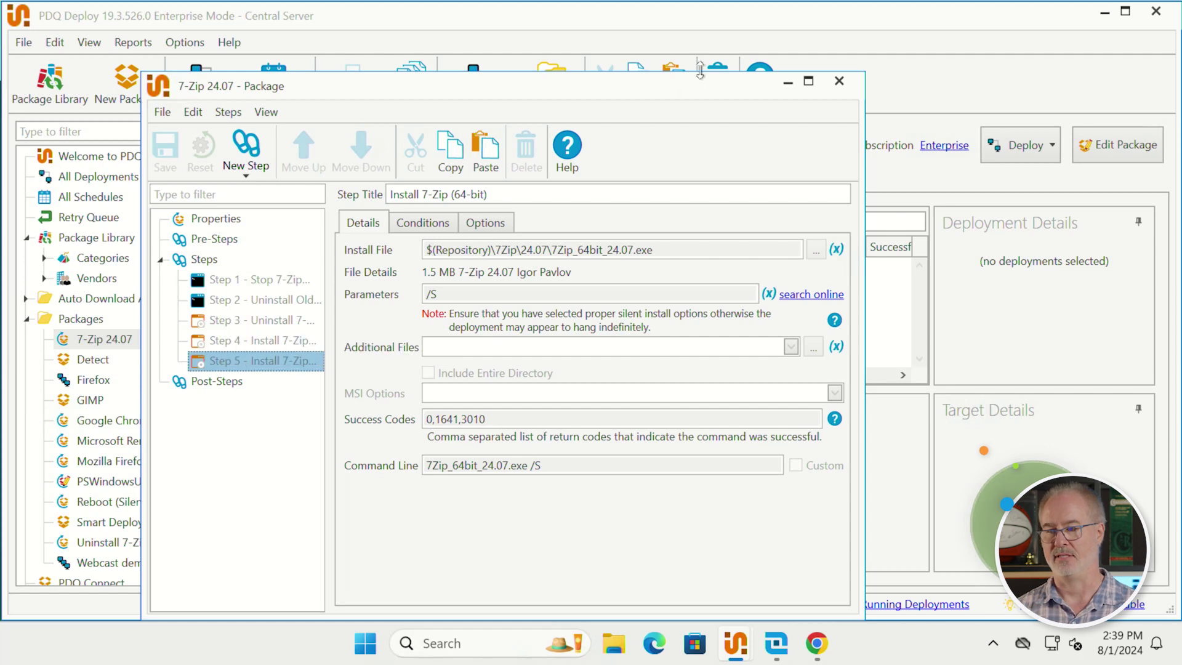
{"action": "left_click", "coordinate": [839, 86]}
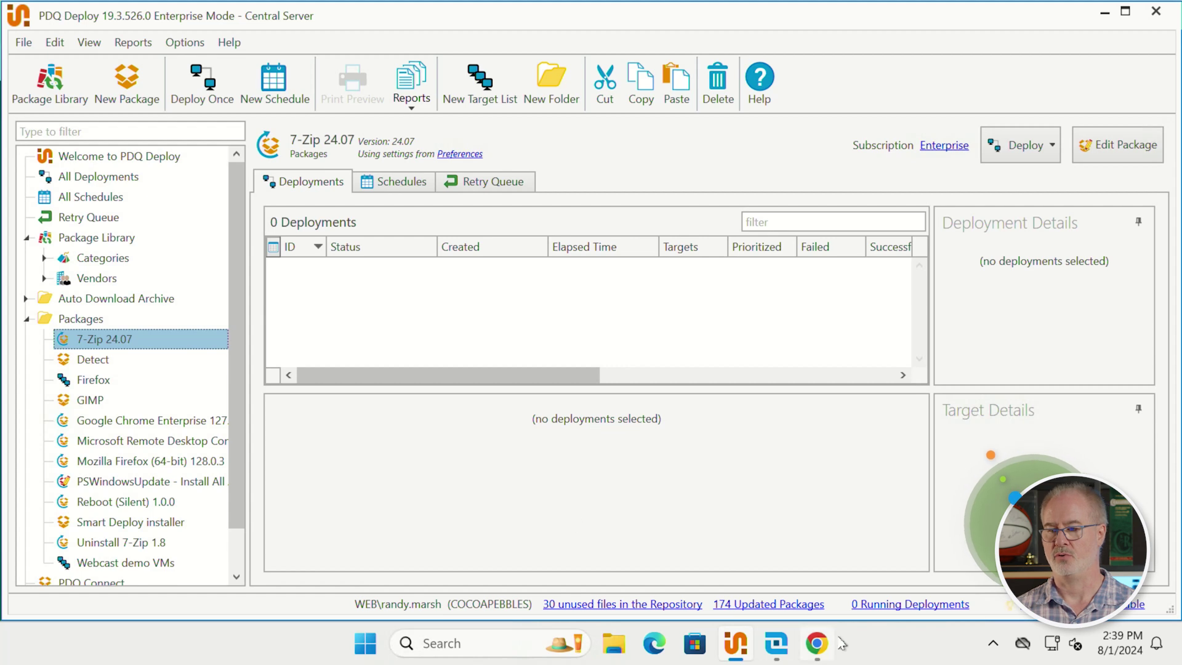
{"action": "left_click", "coordinate": [817, 644]}
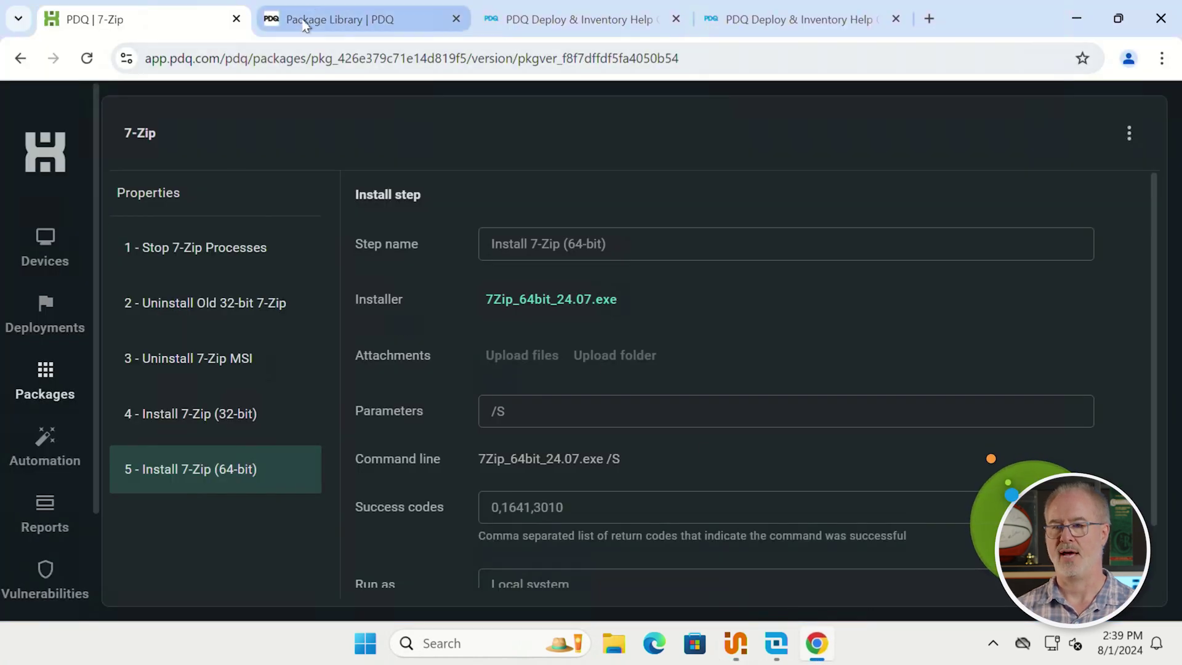
Show the pdq.com Package Library page and bring its Additional resources section into view
{"action": "left_click", "coordinate": [326, 19]}
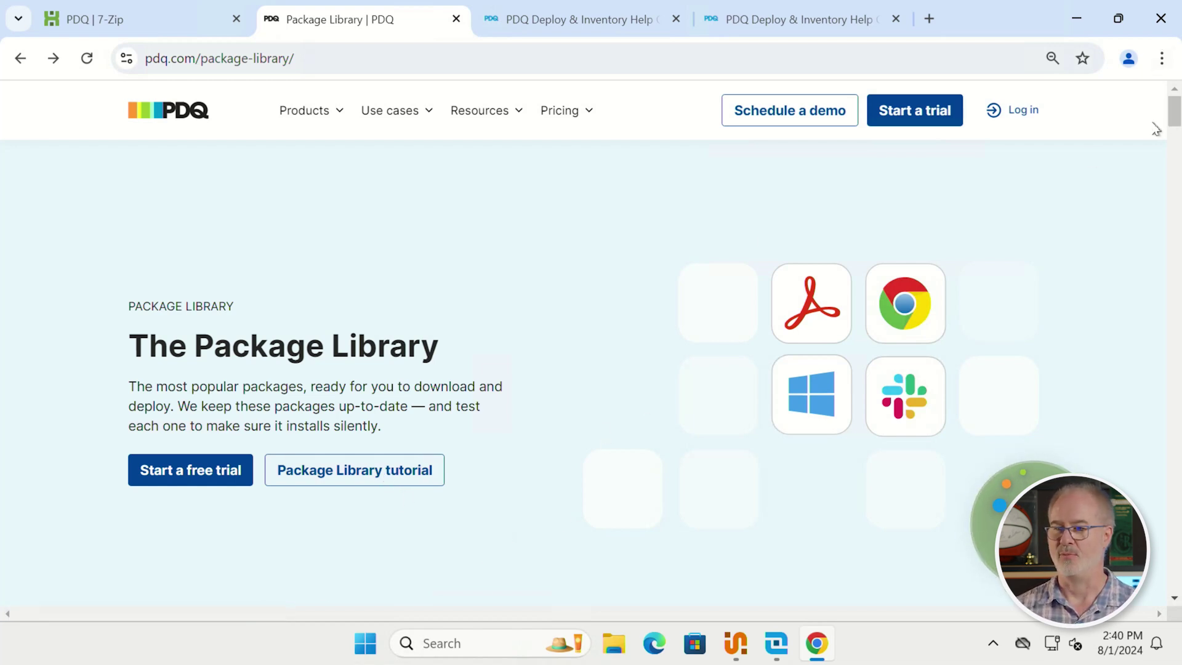
{"action": "scroll", "coordinate": [870, 279], "scroll_direction": "down", "scroll_amount": 10}
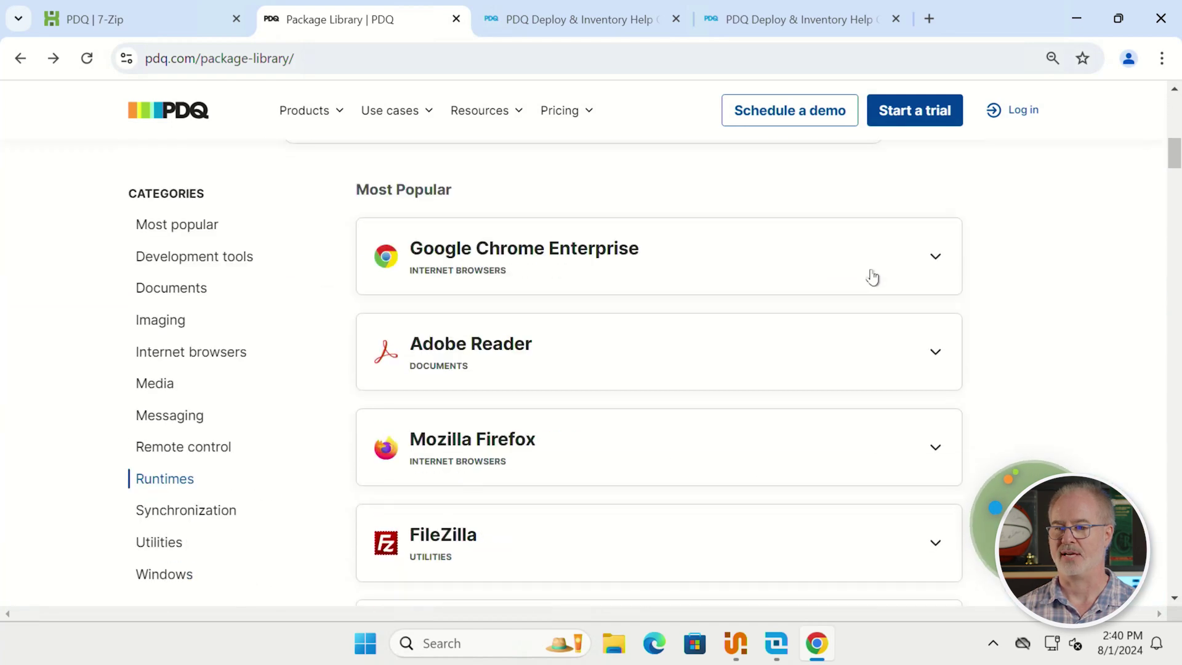
{"action": "scroll", "coordinate": [861, 279], "scroll_direction": "up", "scroll_amount": 4}
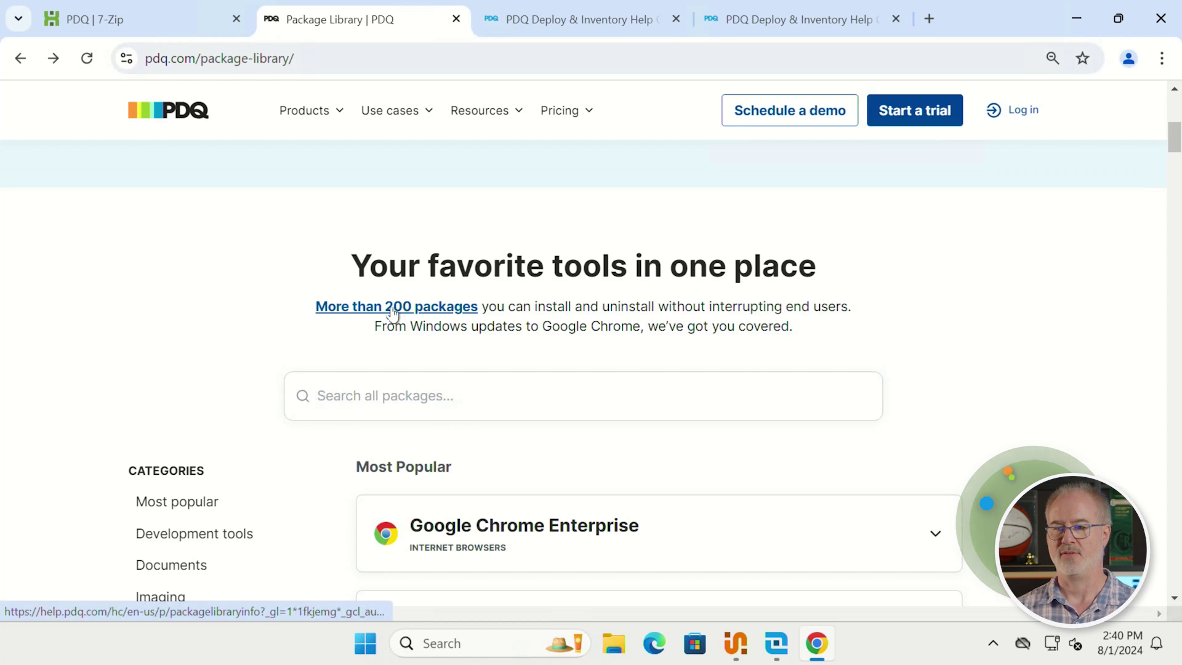
{"action": "key", "text": "End"}
{"action": "key", "text": "Page_Up"}
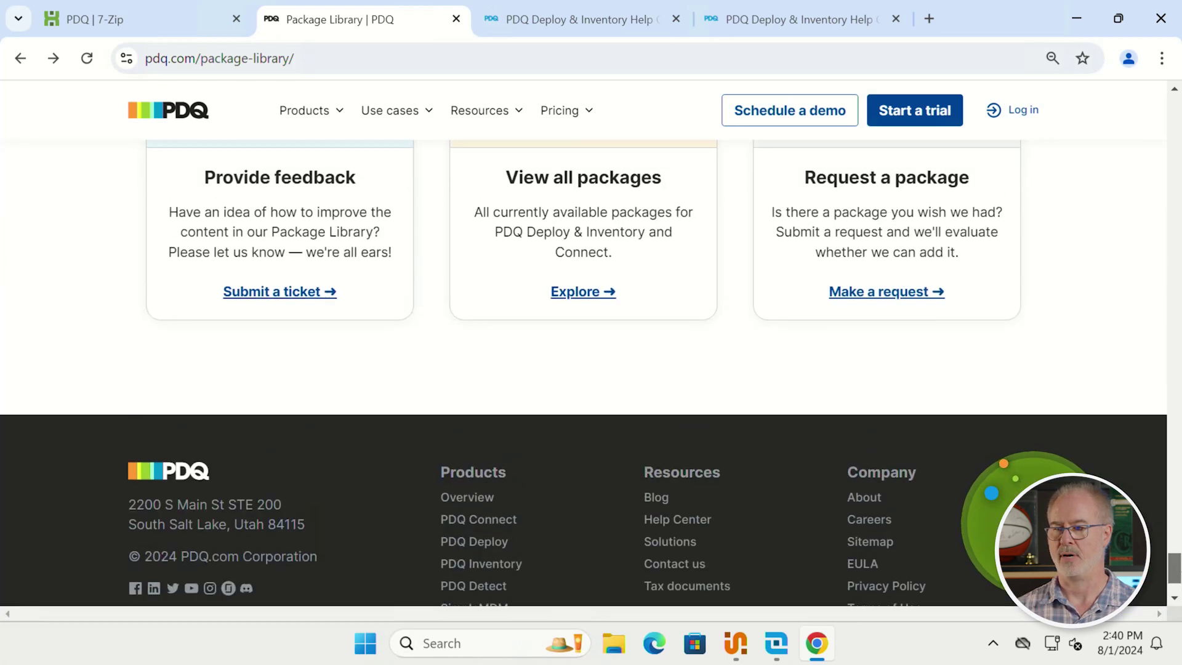
Sort the help center package explorer by Name (A-Z) and open 7-Zip's details
{"action": "left_click", "coordinate": [569, 23]}
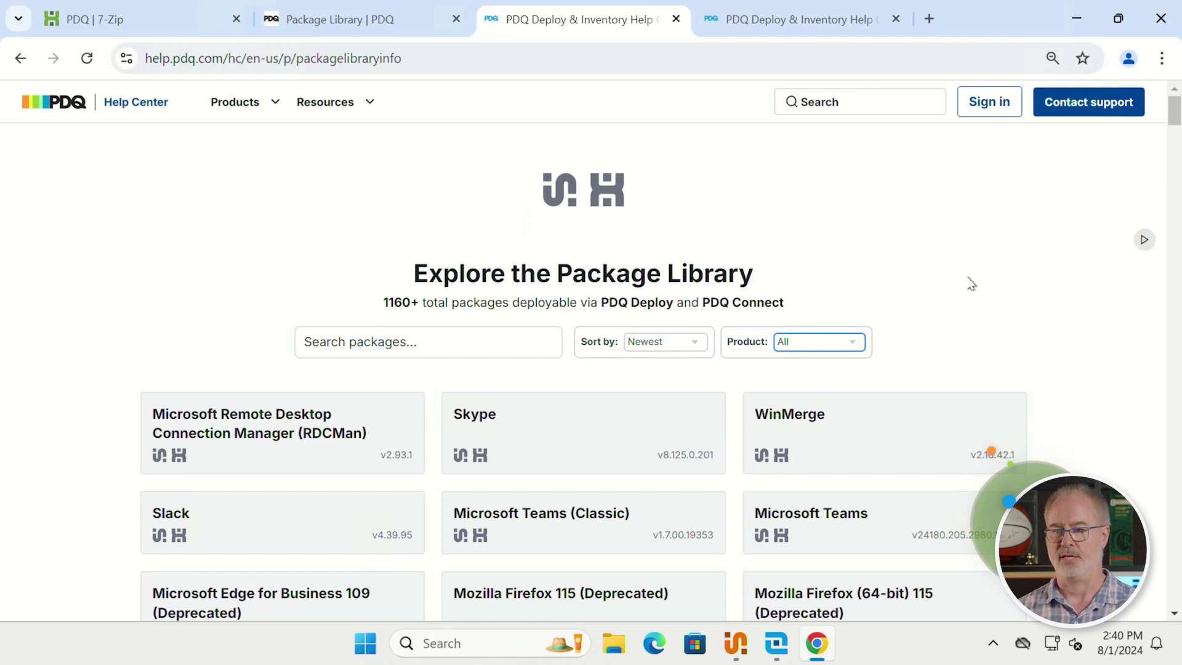
{"action": "left_click", "coordinate": [675, 346]}
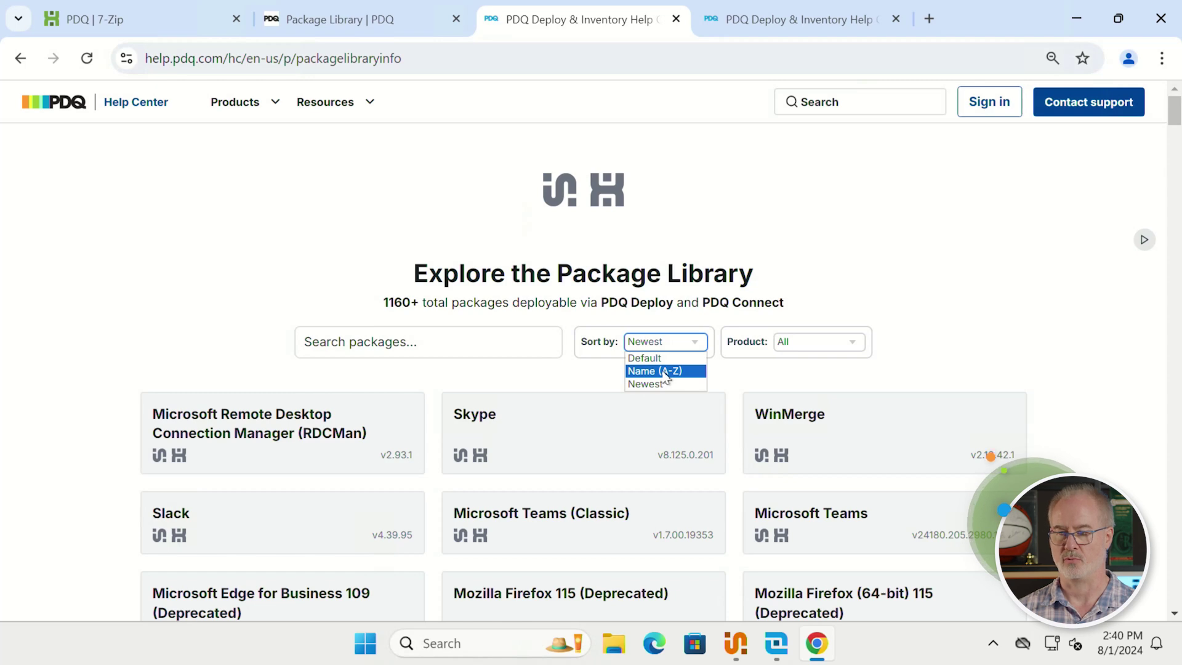
{"action": "left_click", "coordinate": [666, 371]}
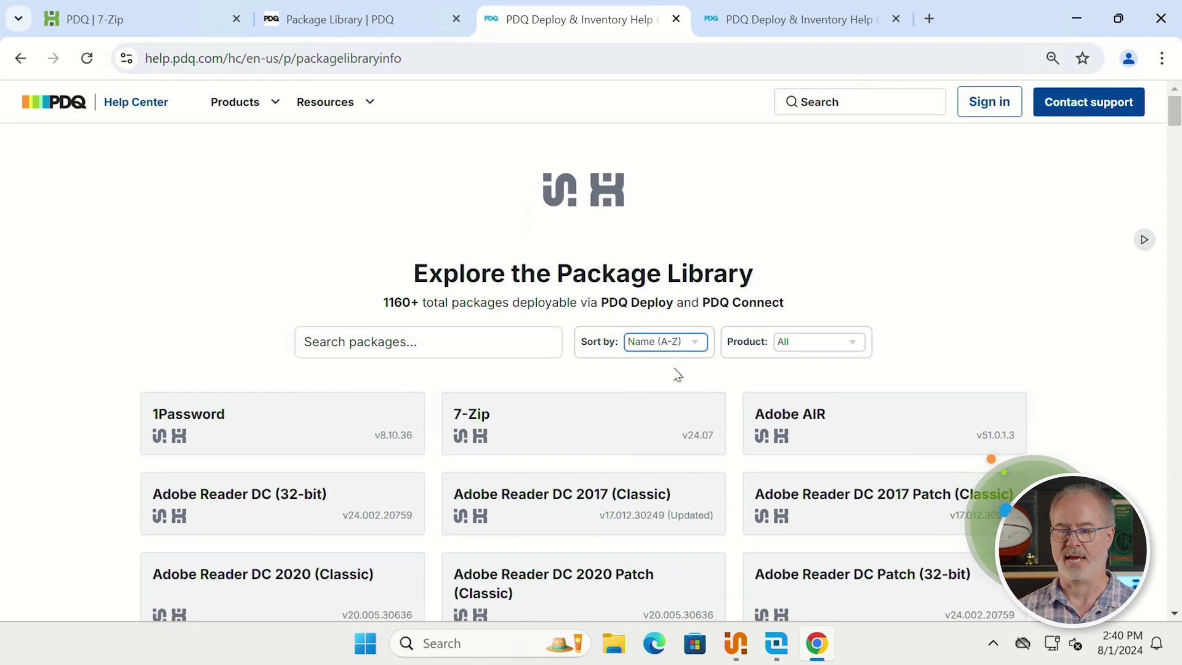
{"action": "left_click", "coordinate": [507, 424]}
{"action": "left_click", "coordinate": [896, 306]}
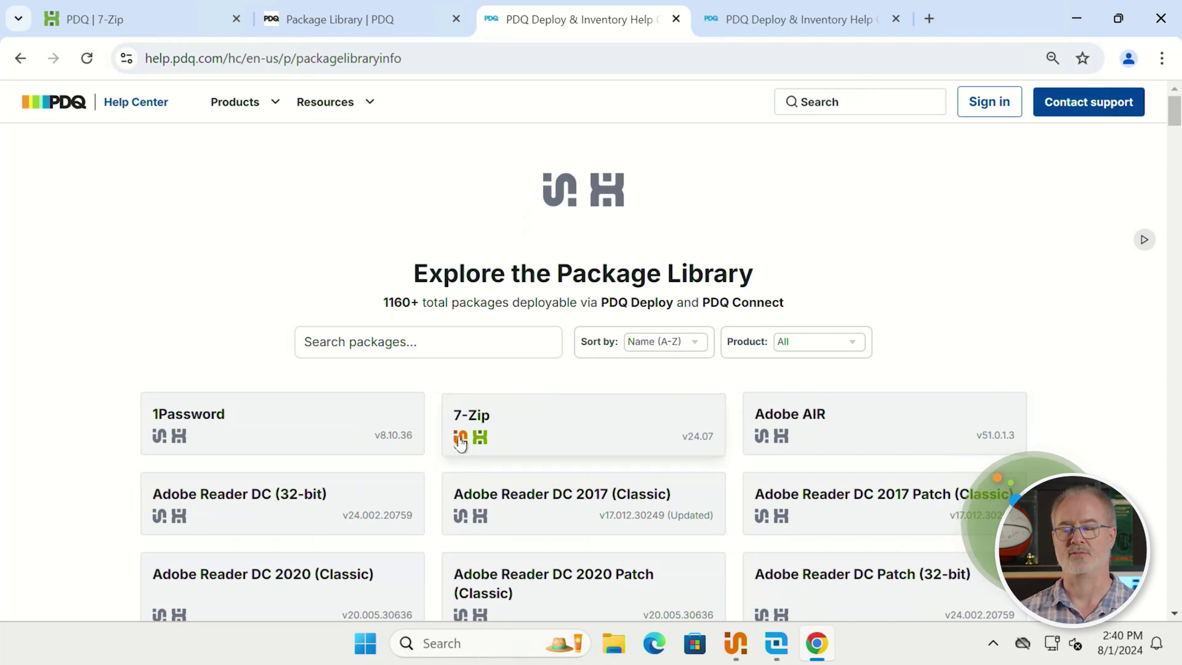
Check 7-Zip's available versions, keep 24.07, and close the details popup
{"action": "left_click", "coordinate": [571, 449]}
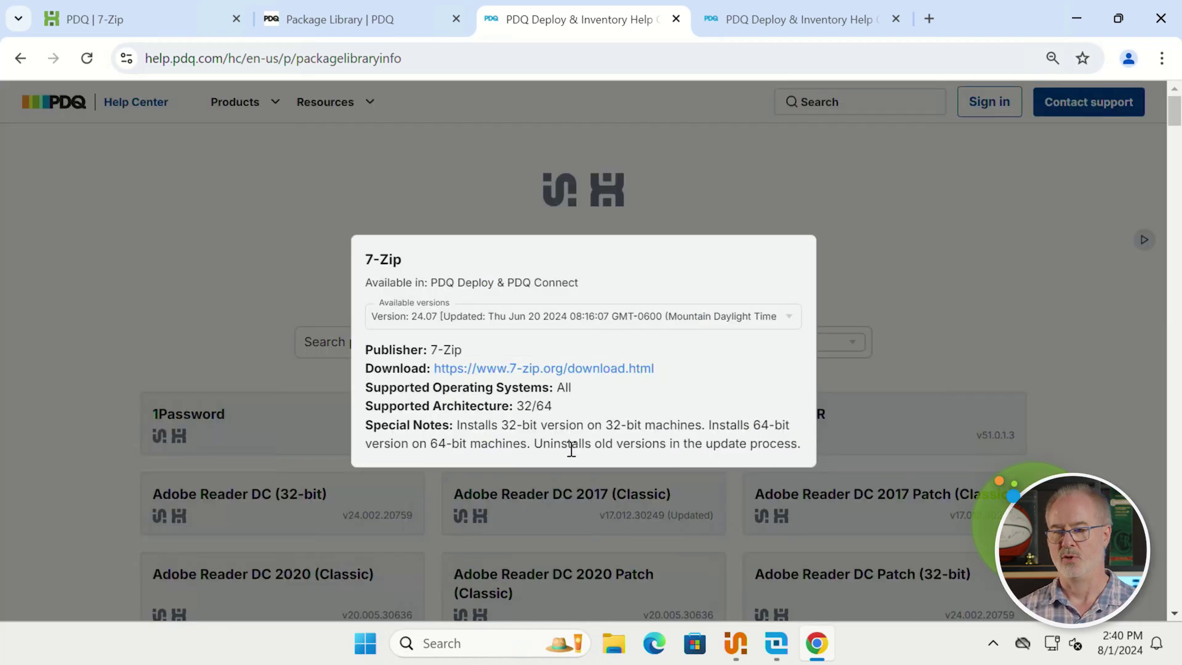
{"action": "left_click", "coordinate": [529, 318]}
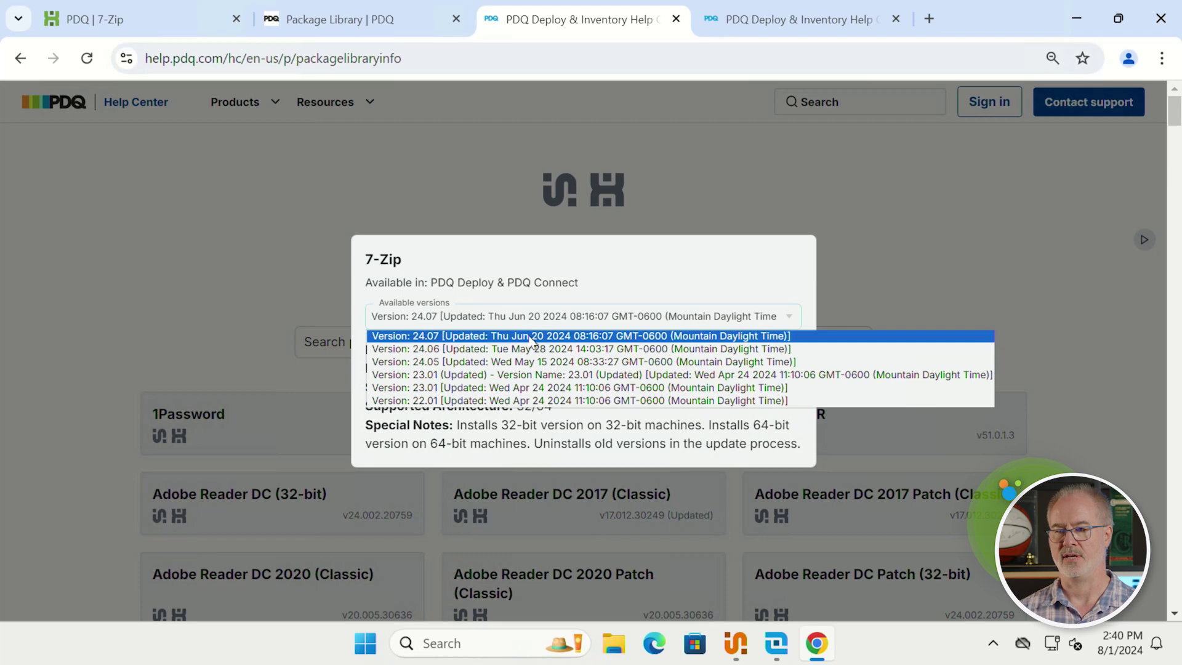
{"action": "left_click", "coordinate": [626, 285]}
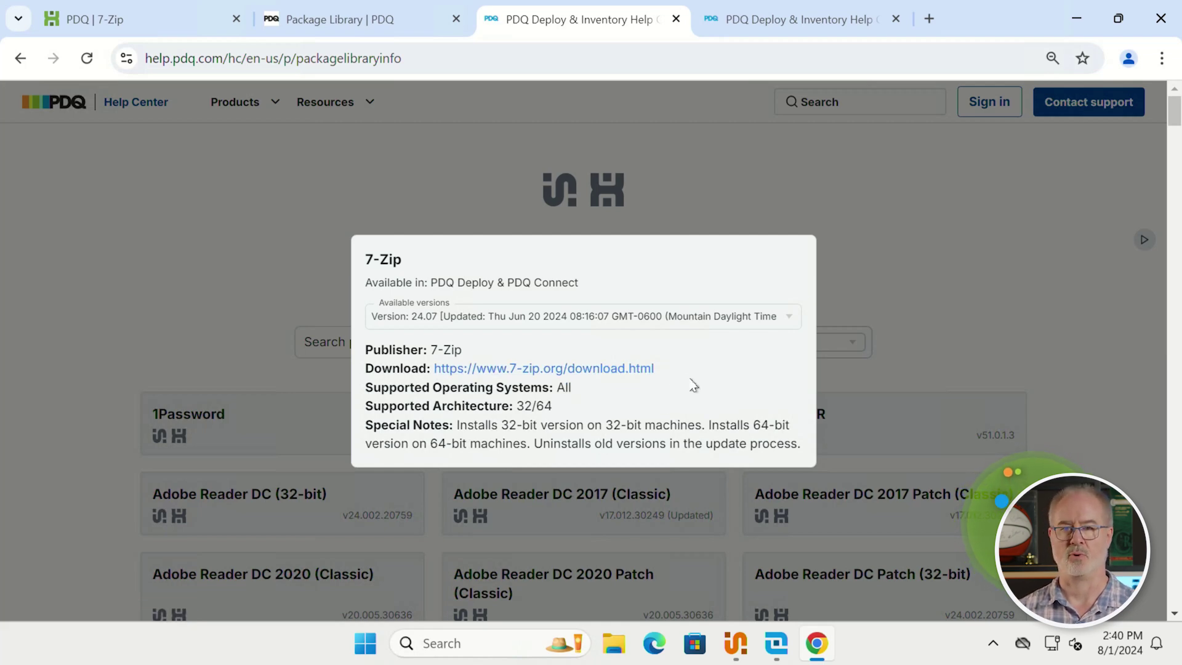
{"action": "left_click", "coordinate": [866, 281]}
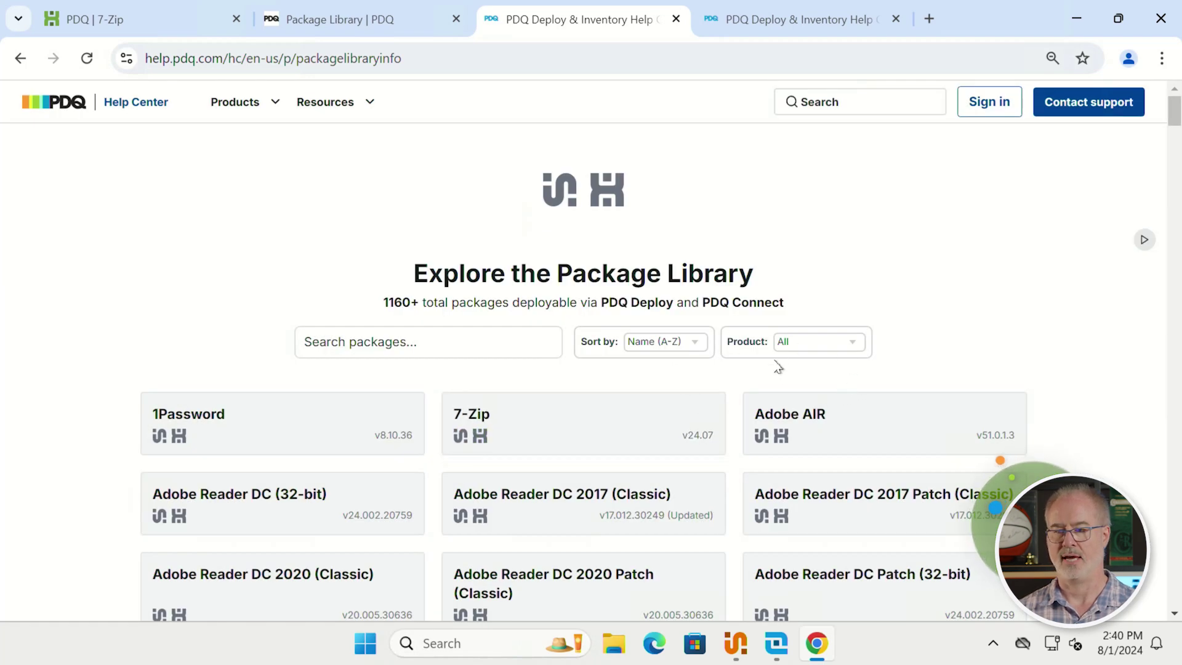
Scroll the package list, then switch to the Submit a package request form
{"action": "scroll", "coordinate": [591, 417], "scroll_direction": "down", "scroll_amount": 10}
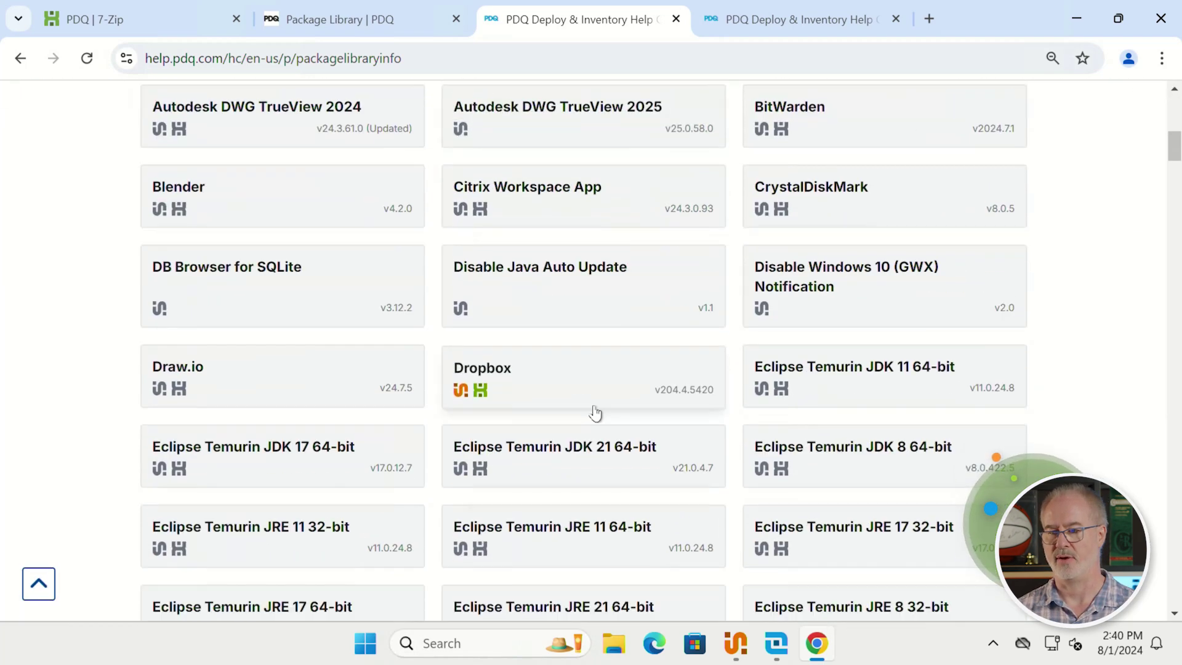
{"action": "scroll", "coordinate": [590, 394], "scroll_direction": "up", "scroll_amount": 6}
{"action": "scroll", "coordinate": [590, 394], "scroll_direction": "down", "scroll_amount": 2}
{"action": "scroll", "coordinate": [591, 393], "scroll_direction": "up", "scroll_amount": 7}
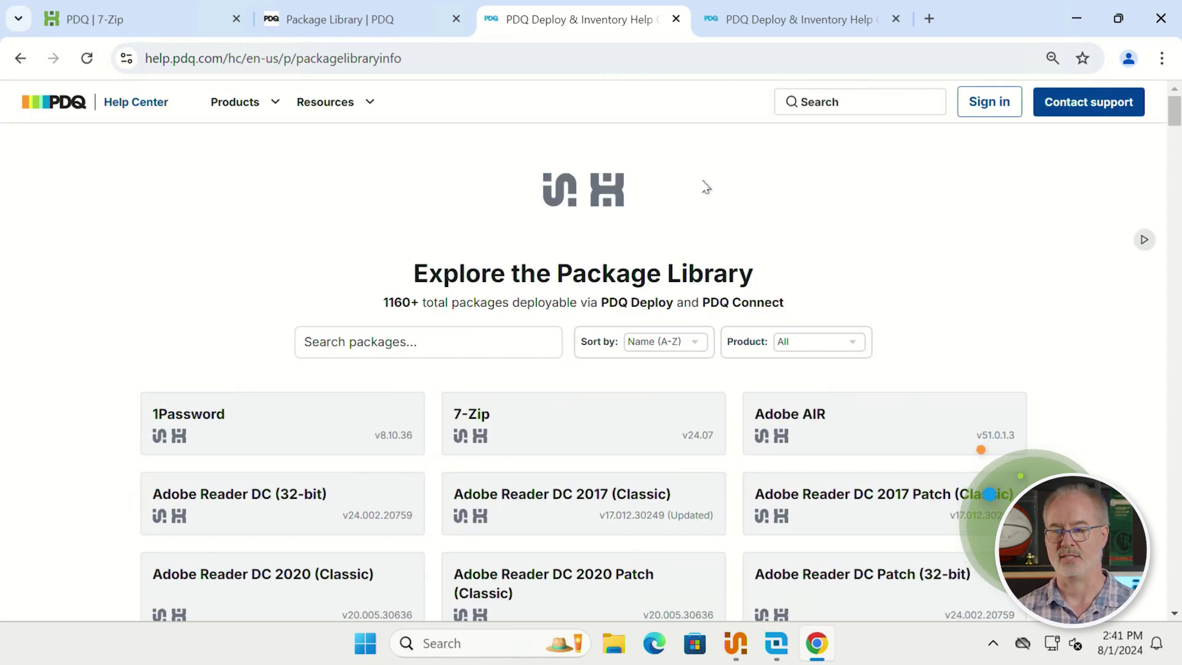
{"action": "left_click", "coordinate": [764, 19]}
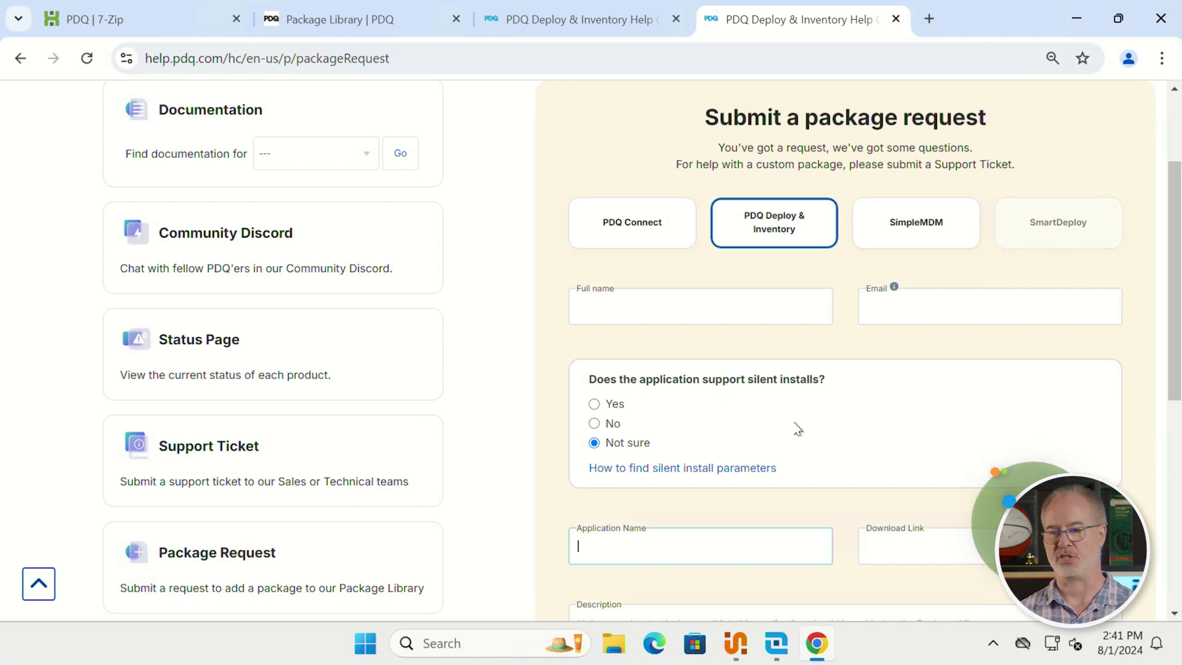
{"action": "scroll", "coordinate": [790, 431], "scroll_direction": "down", "scroll_amount": 3}
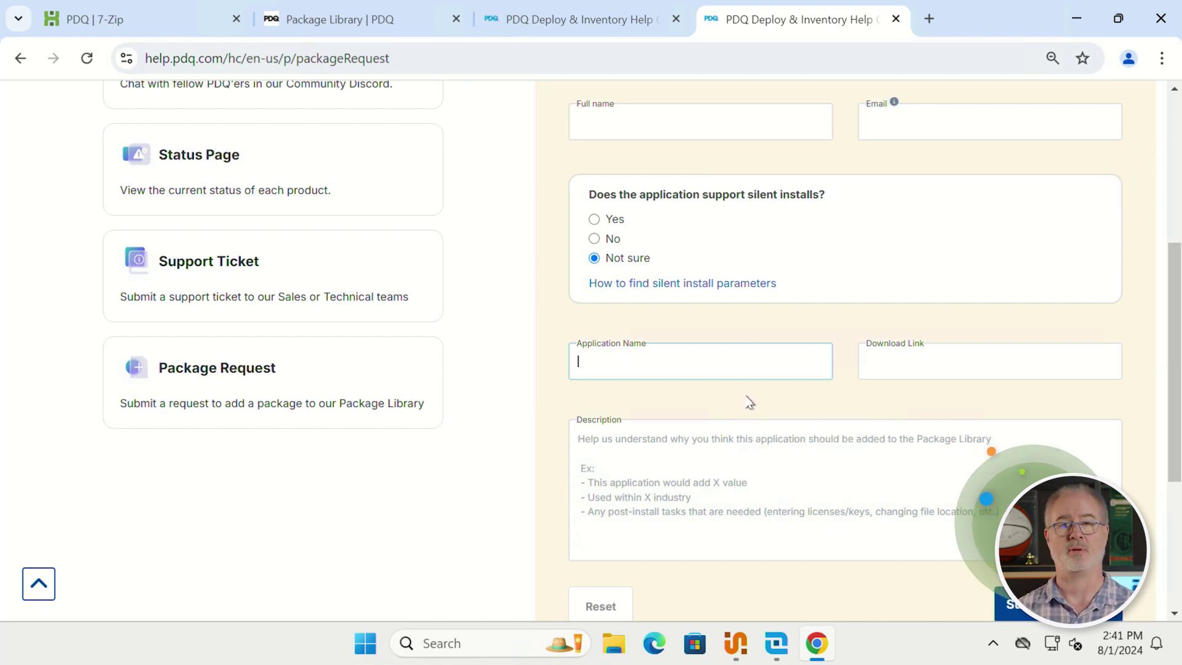
{"action": "scroll", "coordinate": [761, 357], "scroll_direction": "up", "scroll_amount": 5}
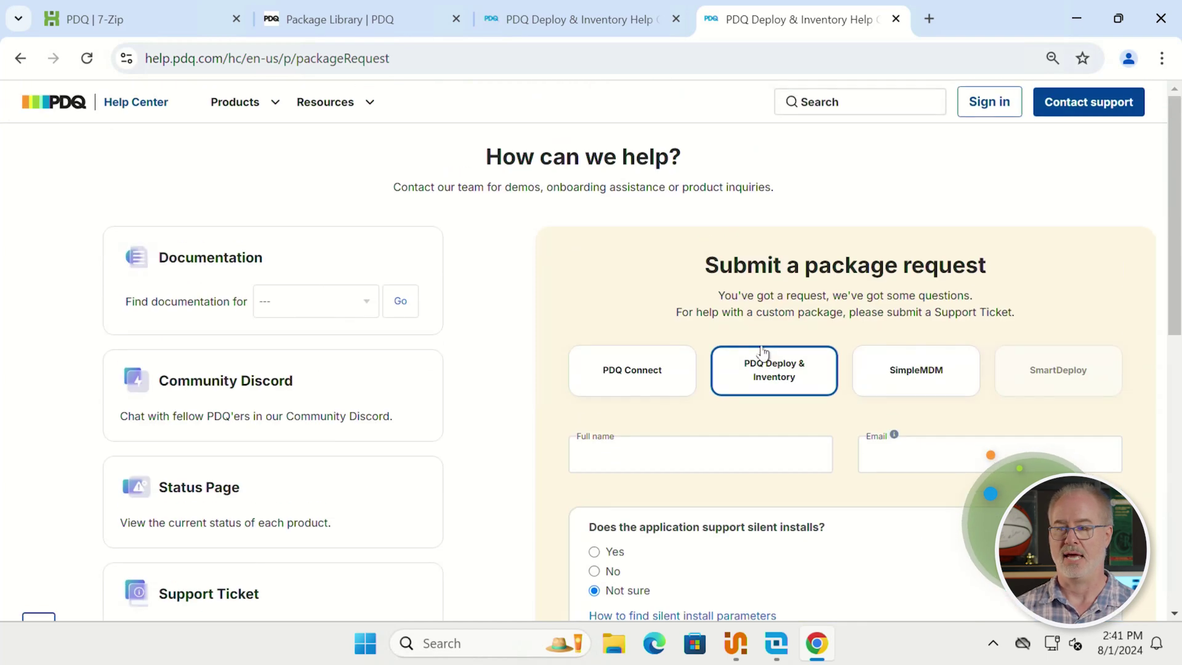